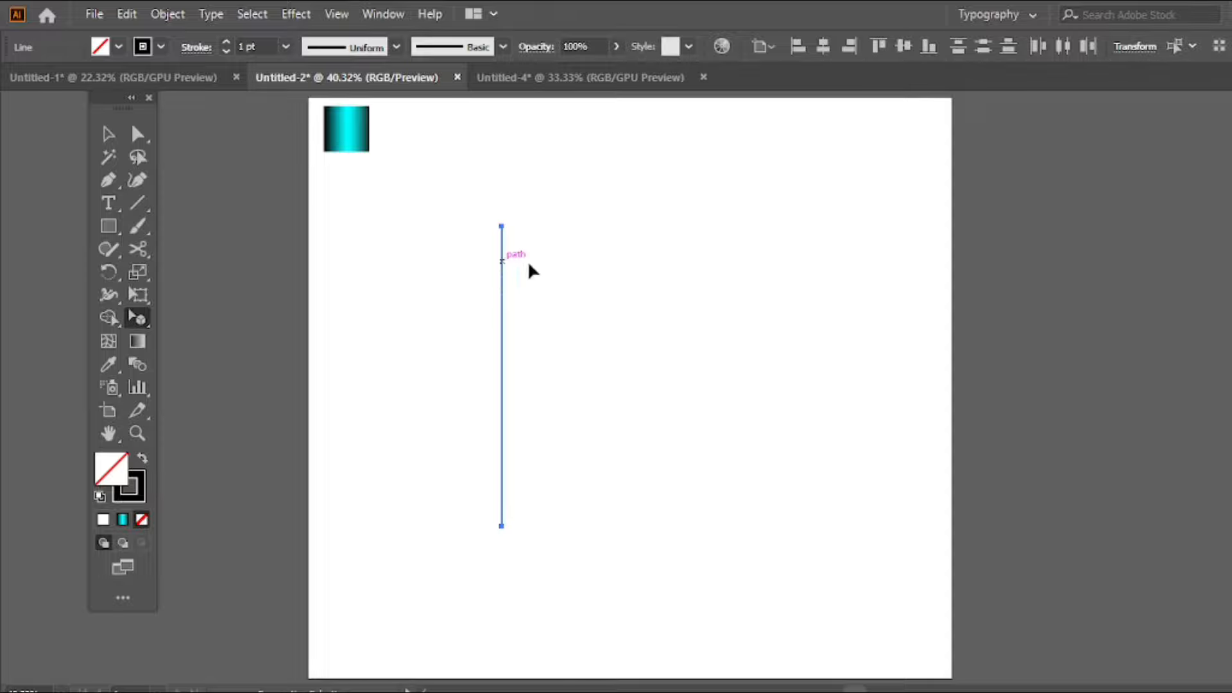
Duplicate the vertical line sideways and repeat the copy until there are five evenly spaced parallel lines.
click(105, 134)
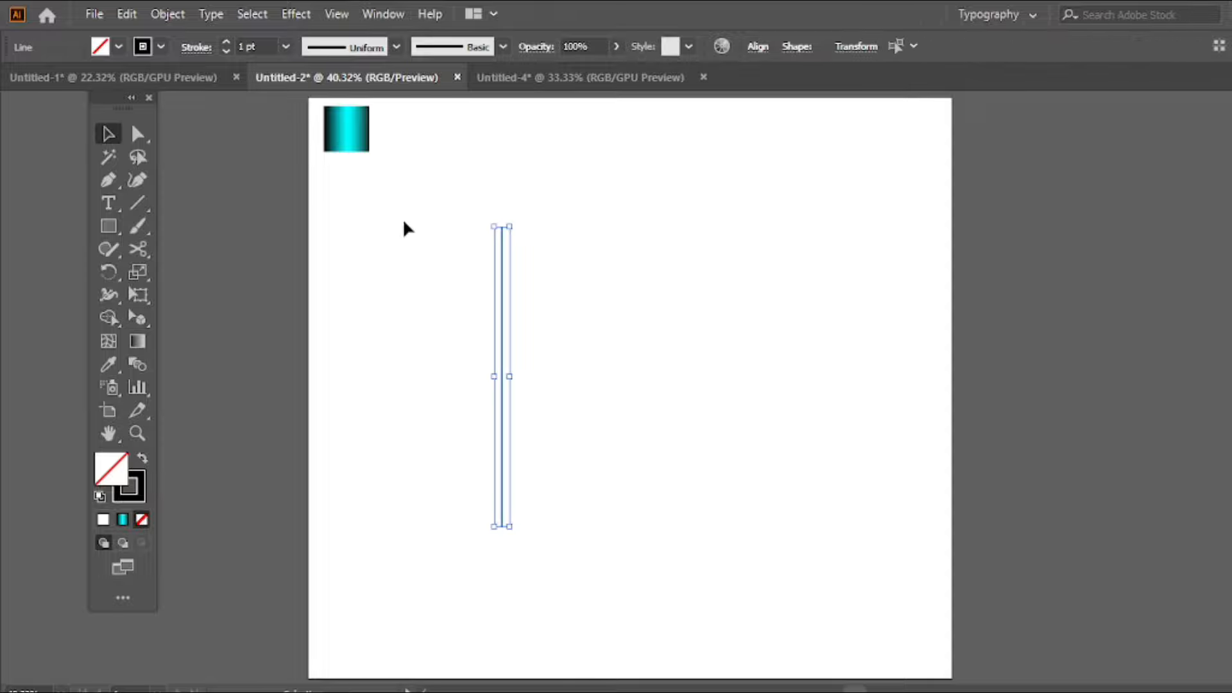
shift+click(502, 272)
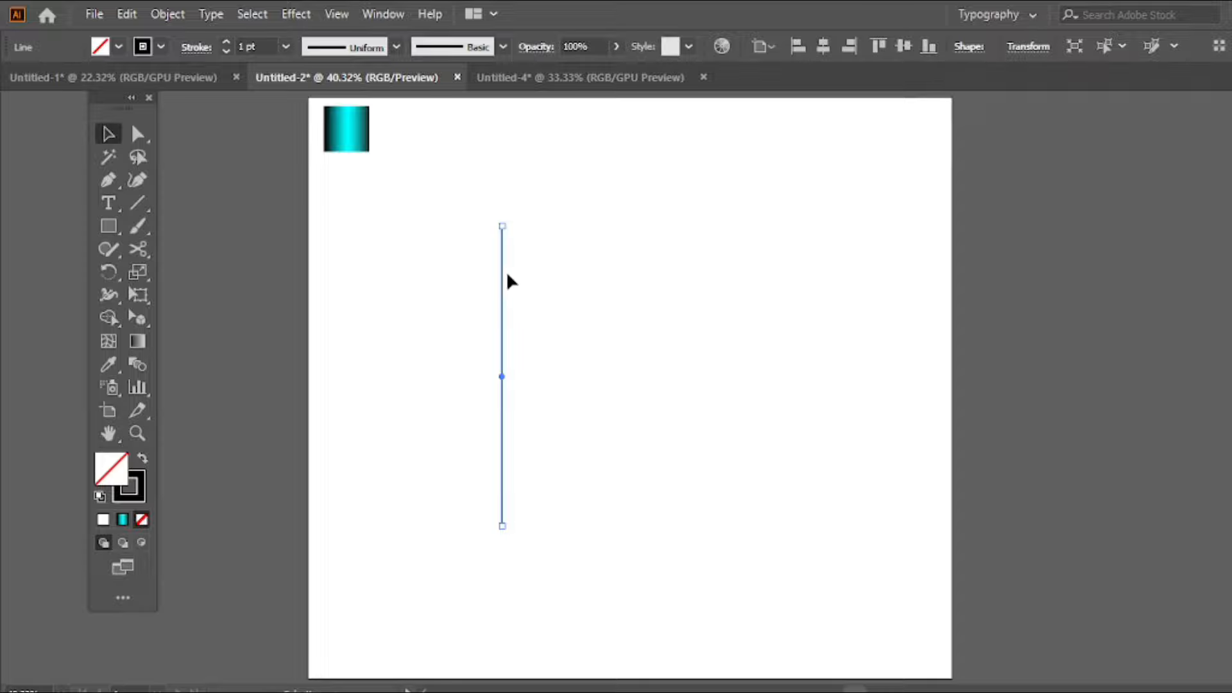
drag(507, 276, 525, 276)
key(ctrl+d)
key(ctrl+d)
key(ctrl+d)
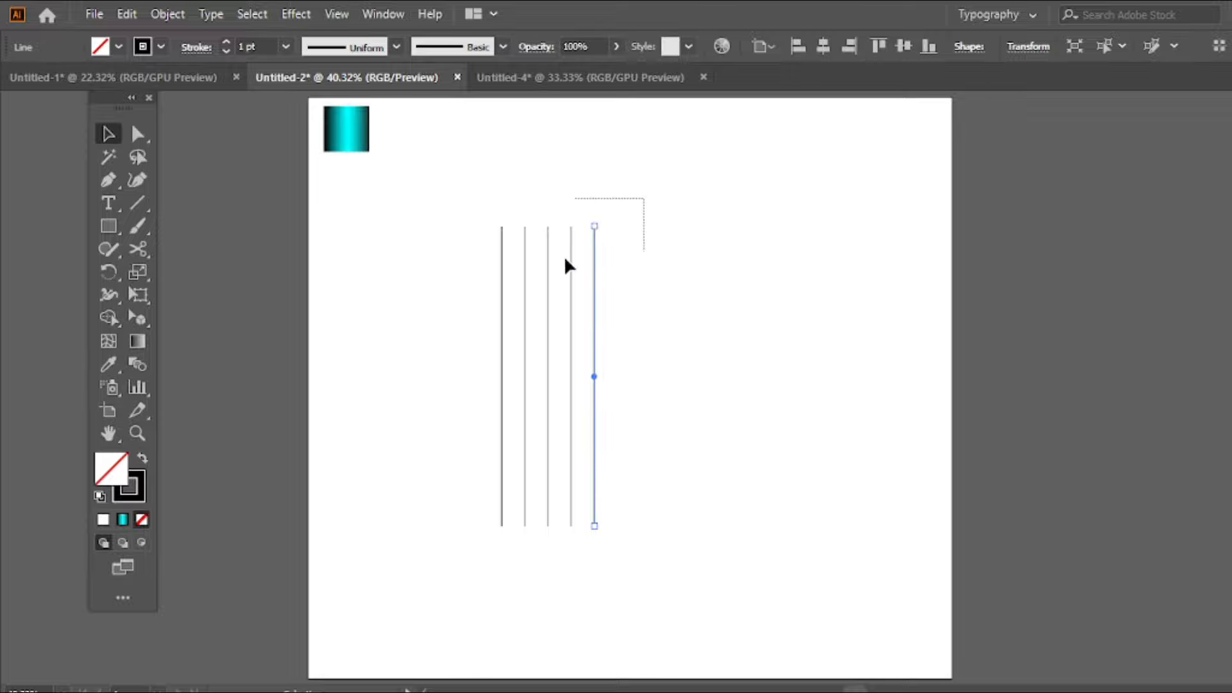
Select all five vertical lines and group them.
drag(564, 255, 475, 310)
right_click(547, 269)
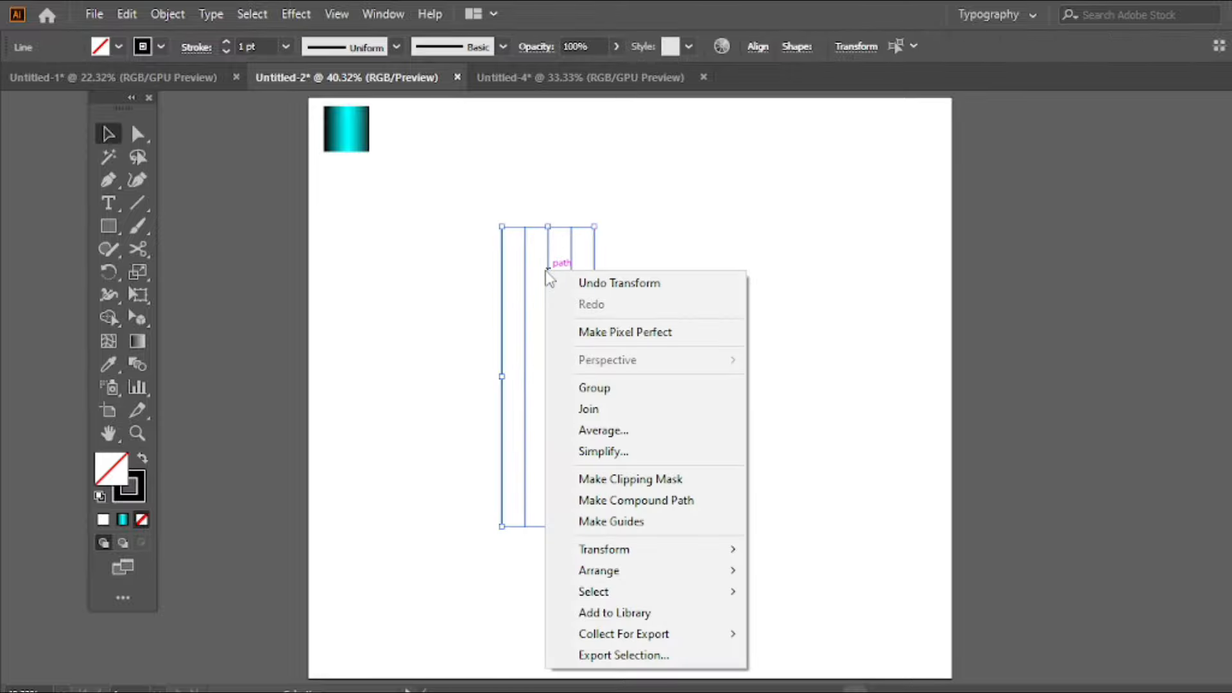
click(610, 389)
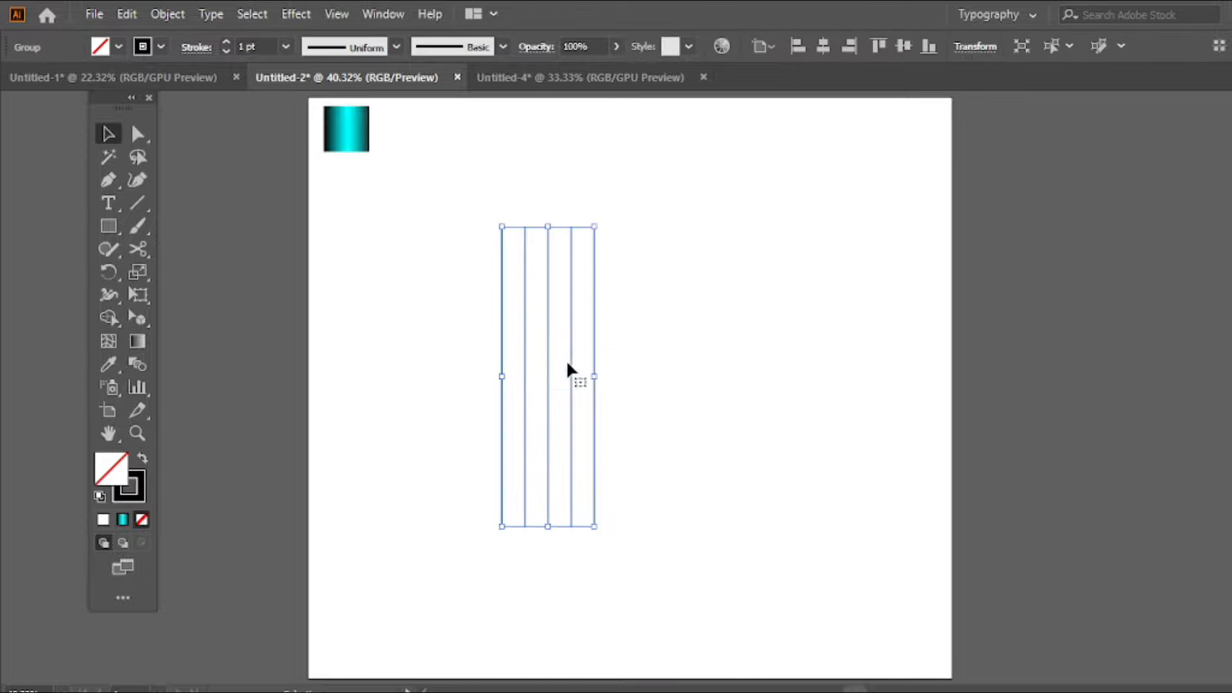
Rotate the line group 90° so the lines run horizontally, and centre it vertically and horizontally on the artboard.
drag(547, 357, 621, 392)
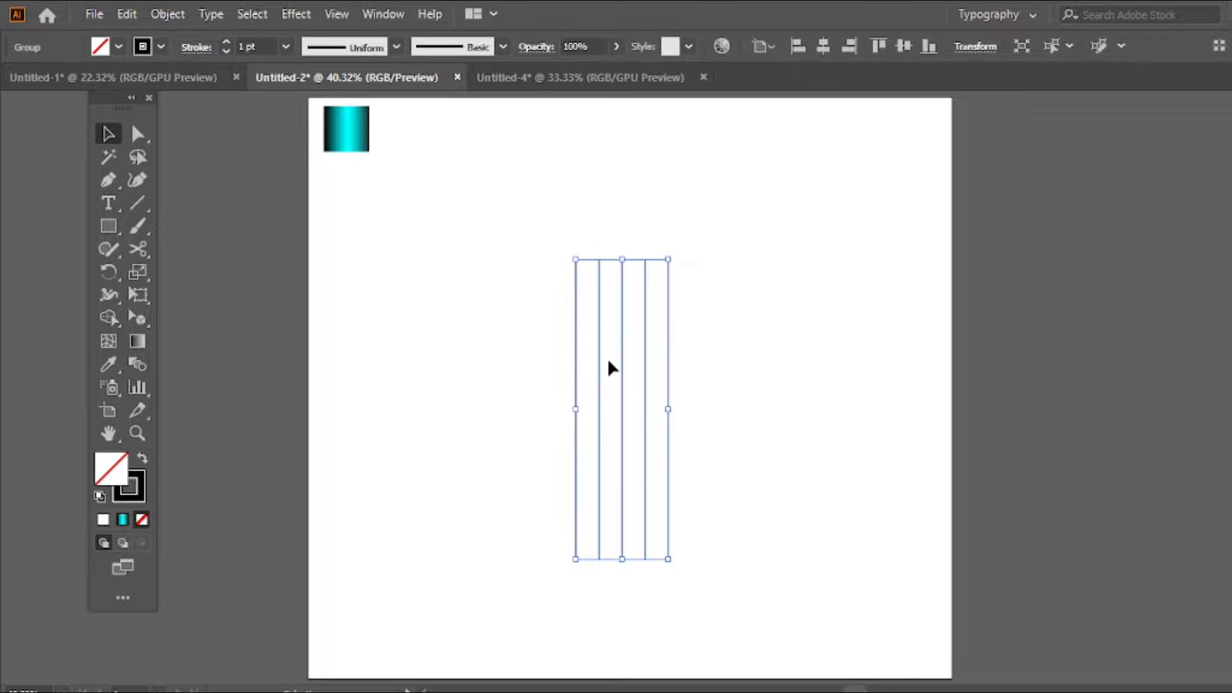
drag(665, 256, 736, 429)
mouse_move(637, 383)
mouse_down()
mouse_move(623, 367)
mouse_move(639, 371)
mouse_up()
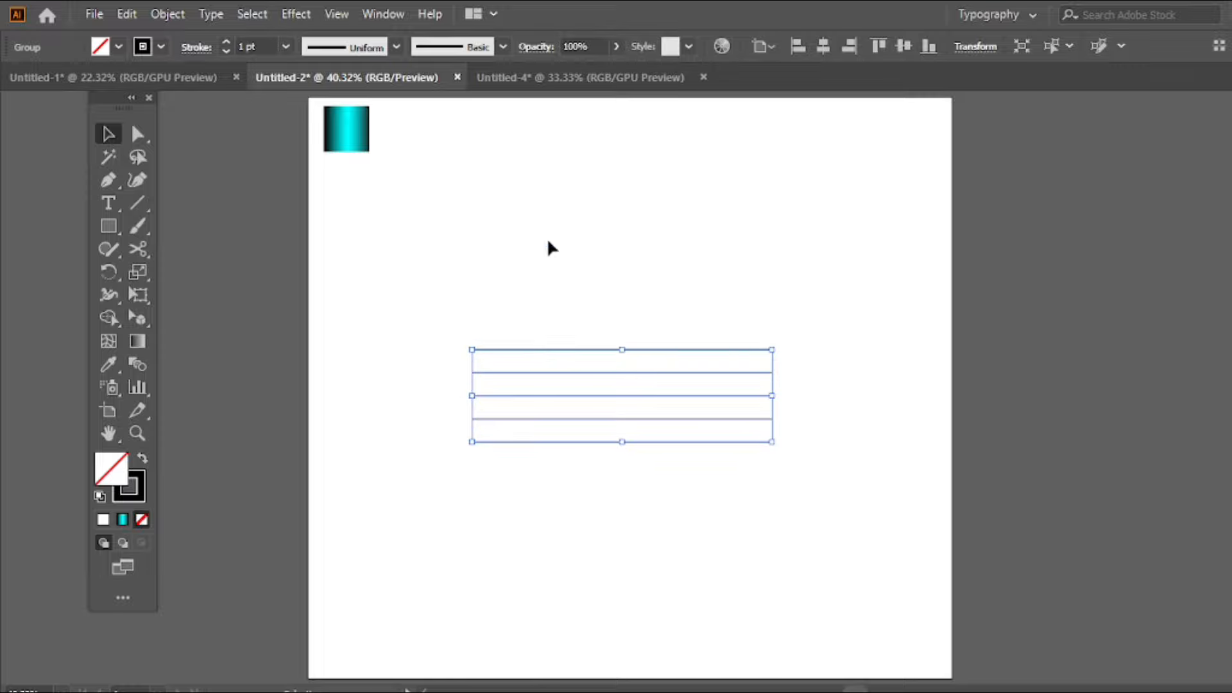
click(904, 46)
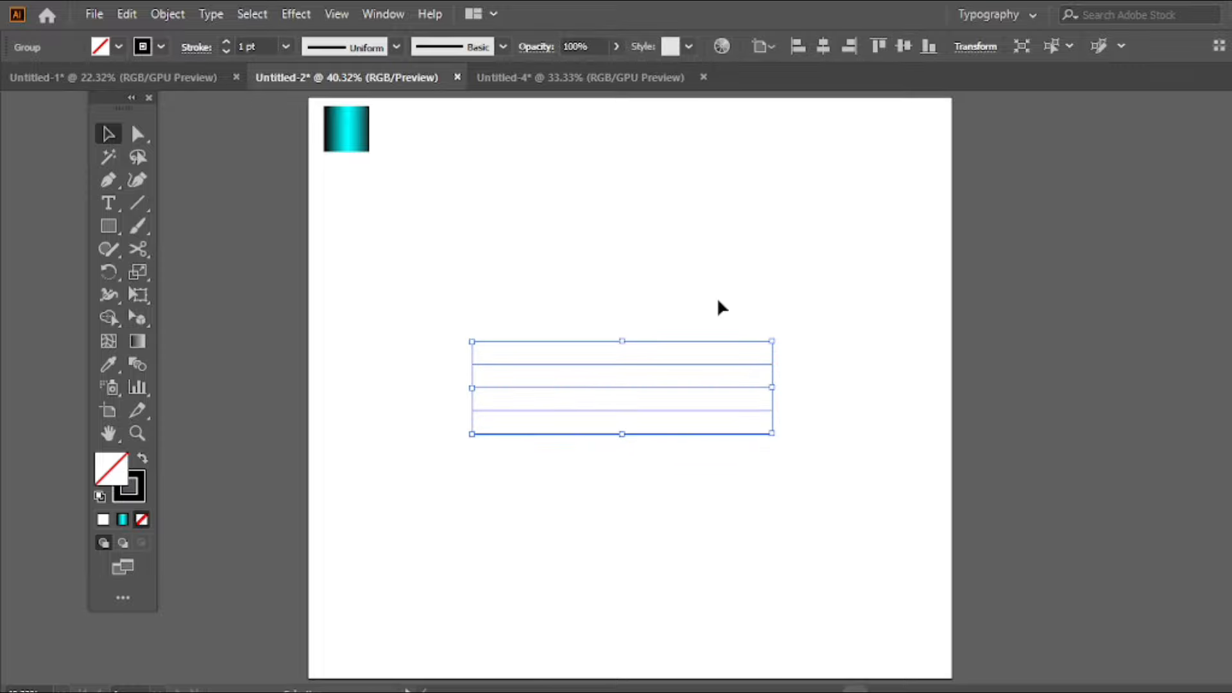
click(823, 50)
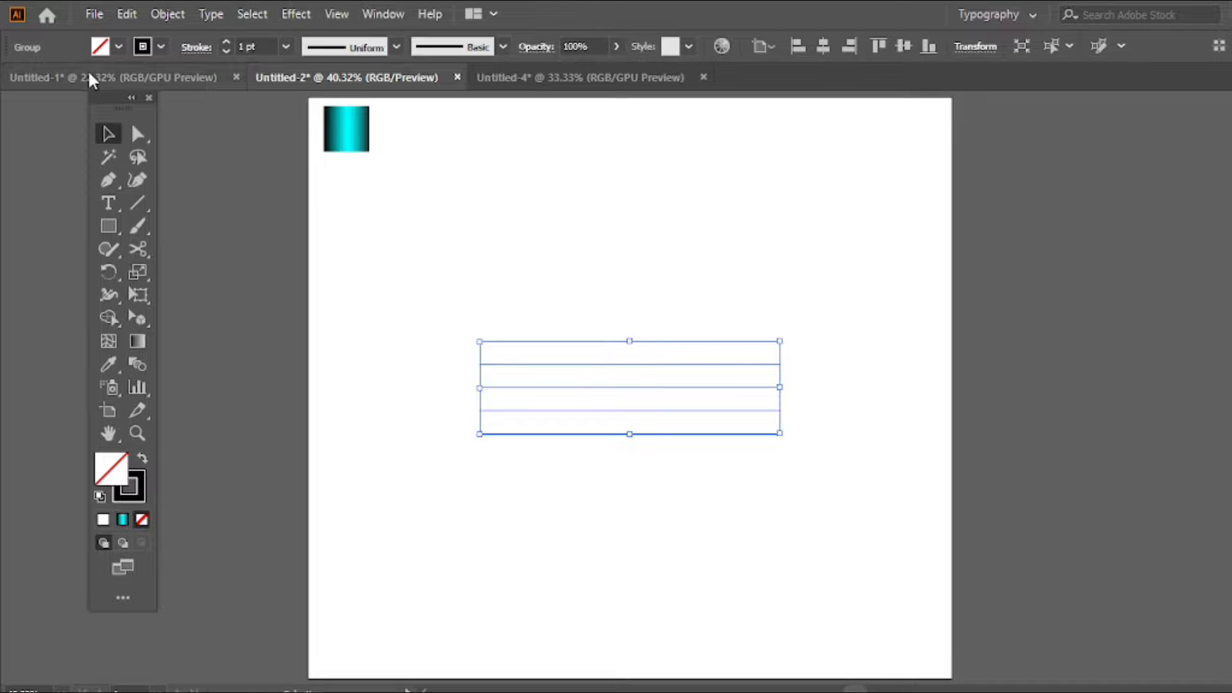
Copy the horizontal line group, paste it in front, and rotate the copy 90° to form a cross.
click(127, 13)
click(204, 113)
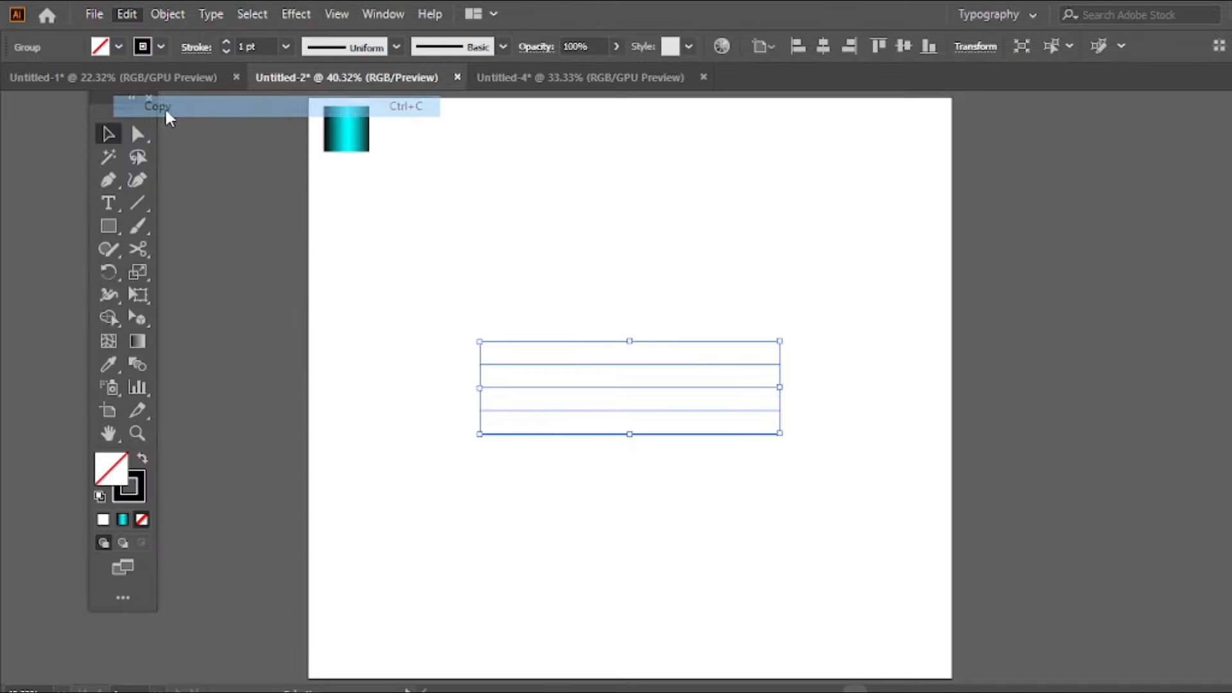
click(126, 14)
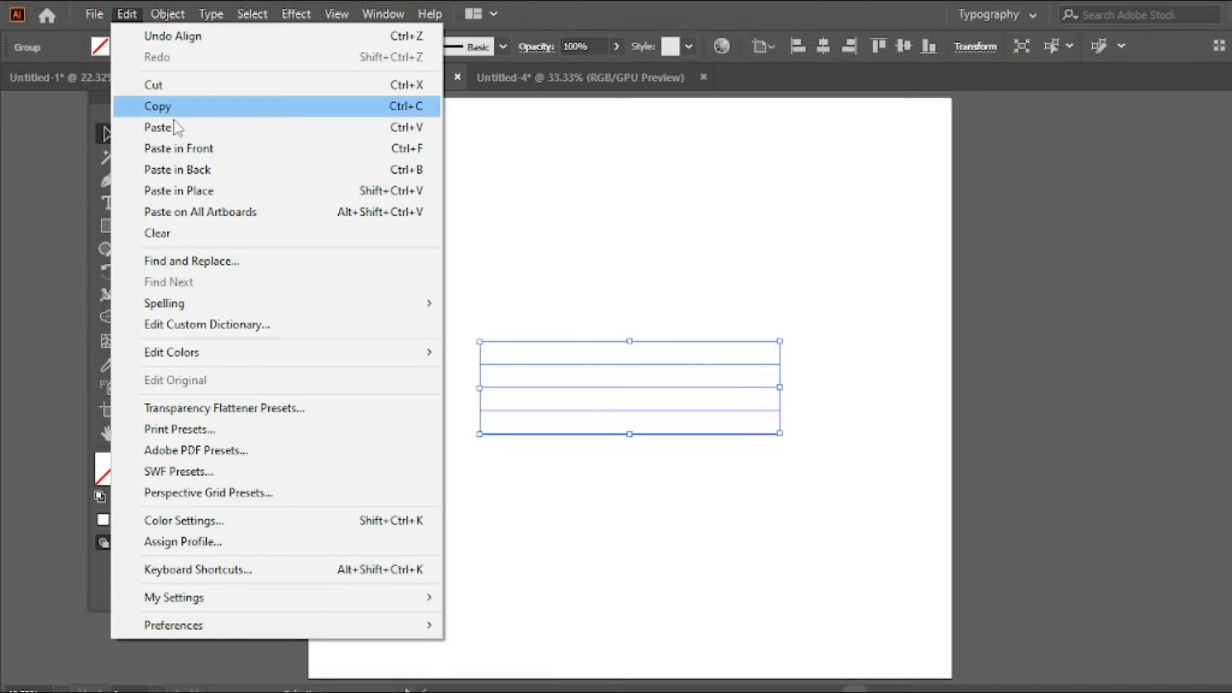
click(205, 154)
drag(789, 335, 637, 245)
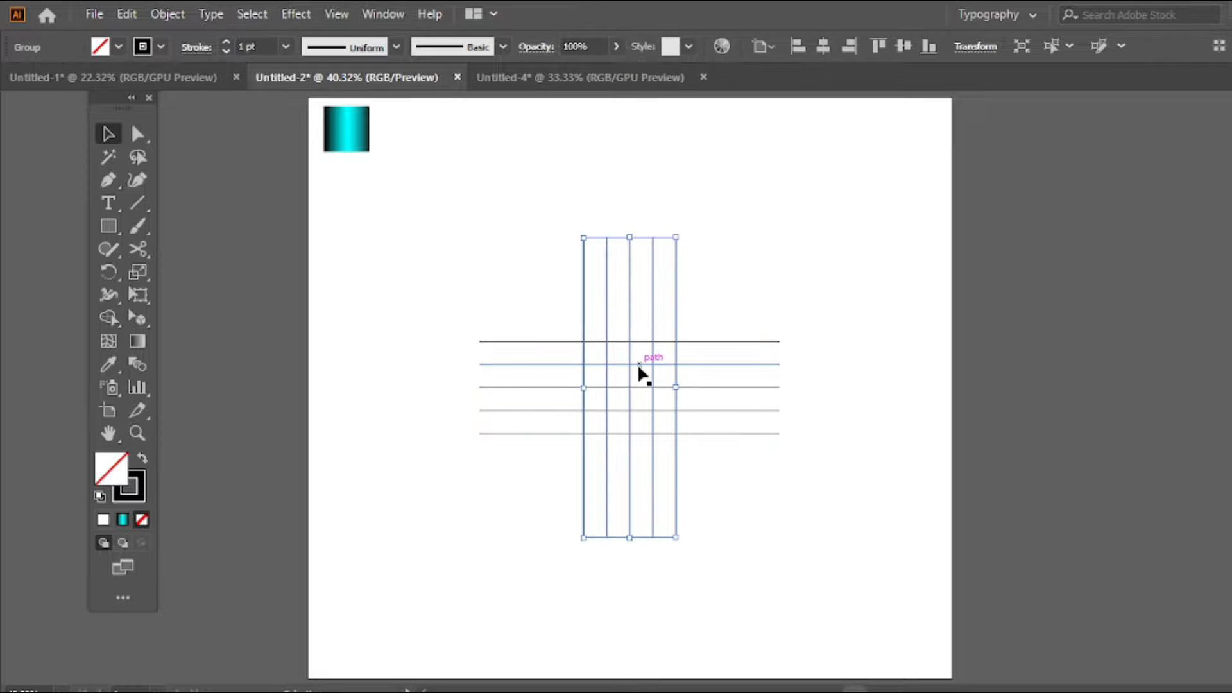
Select both line groups, rotate them together 45° into a diagonal lattice, and deselect them.
drag(721, 283, 514, 447)
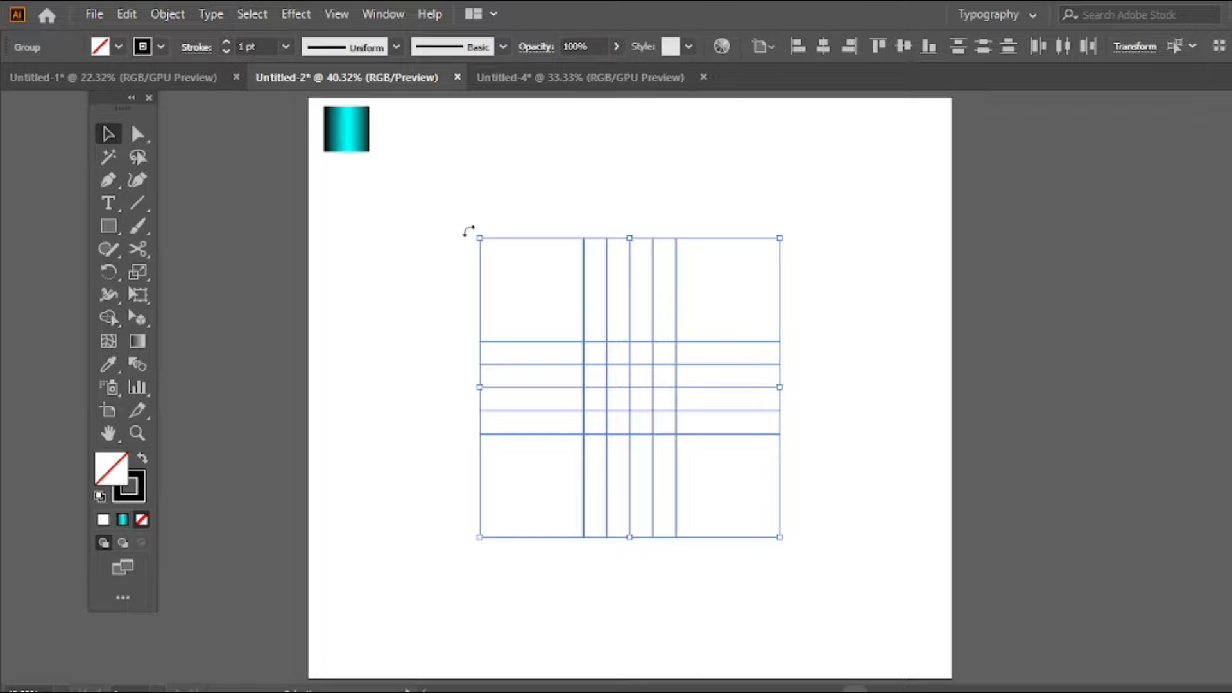
drag(469, 231, 465, 239)
drag(419, 299, 413, 319)
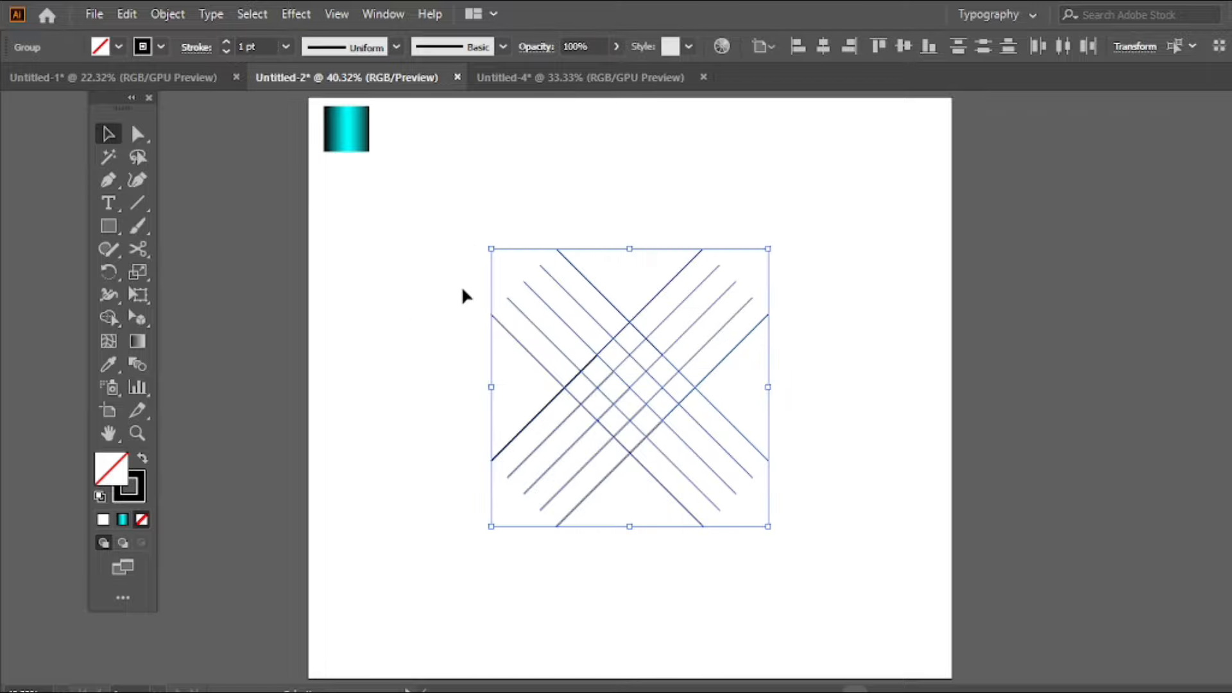
click(598, 201)
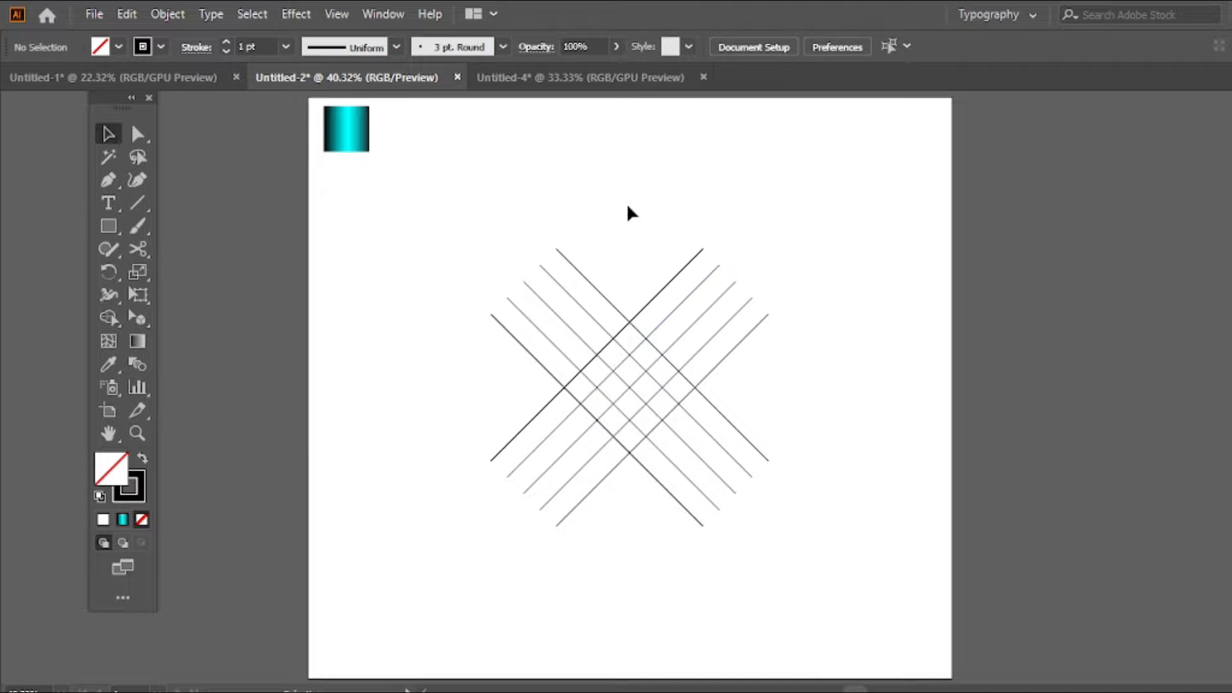
Create a six-sided polygon with a 154.6577 pt radius beside the lattice and rotate it so one vertex points up.
click(103, 224)
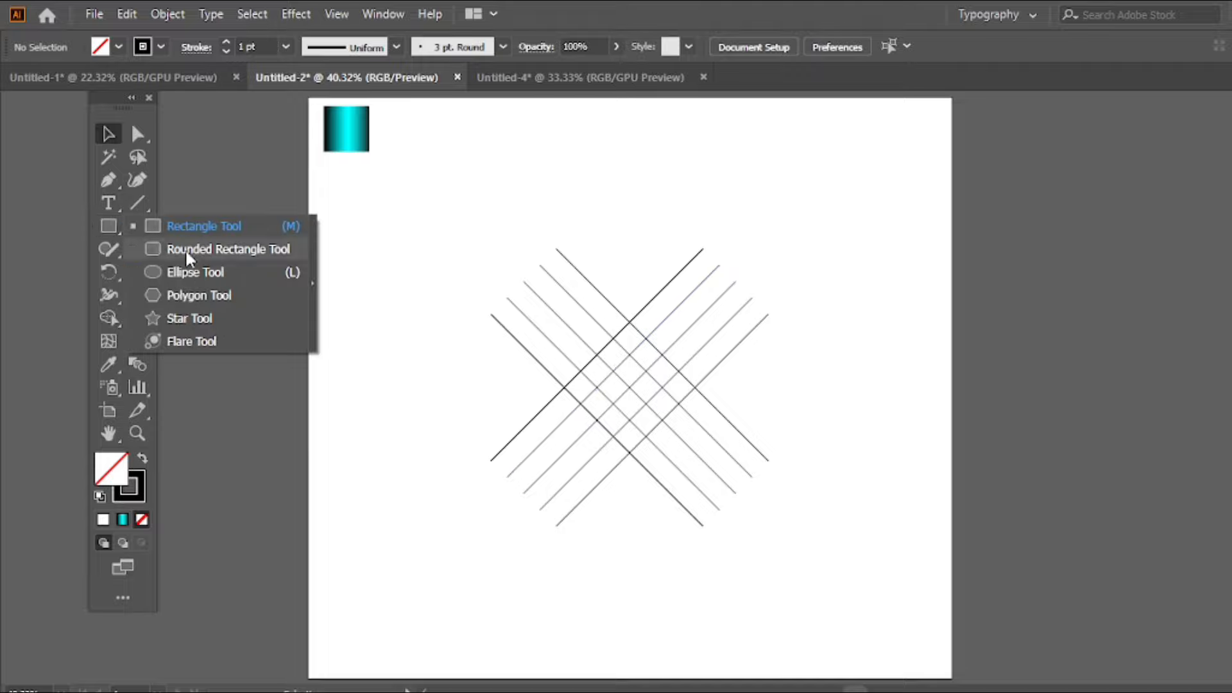
click(191, 294)
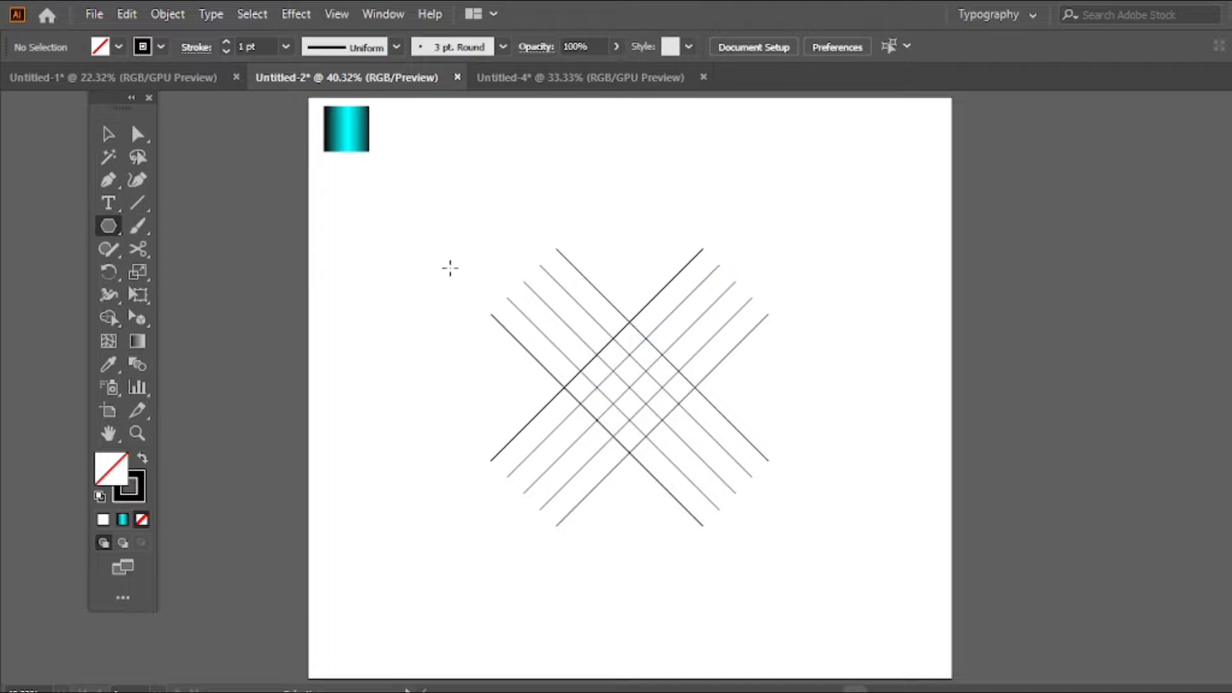
click(445, 247)
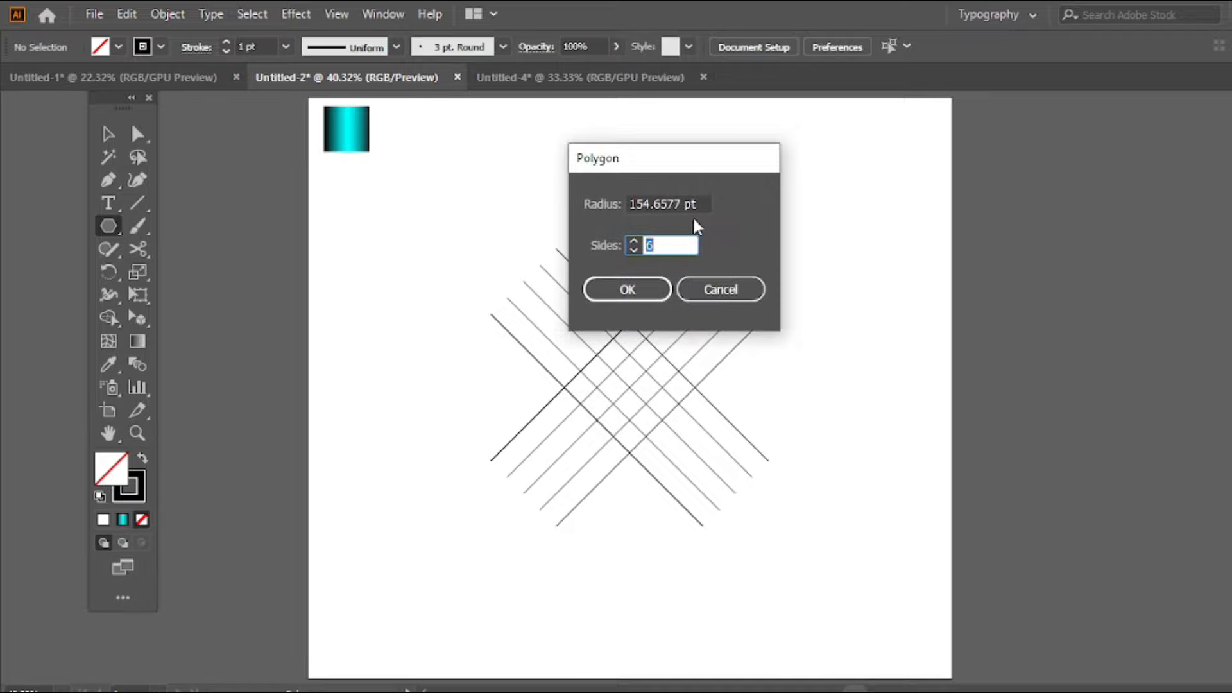
click(625, 290)
key(v)
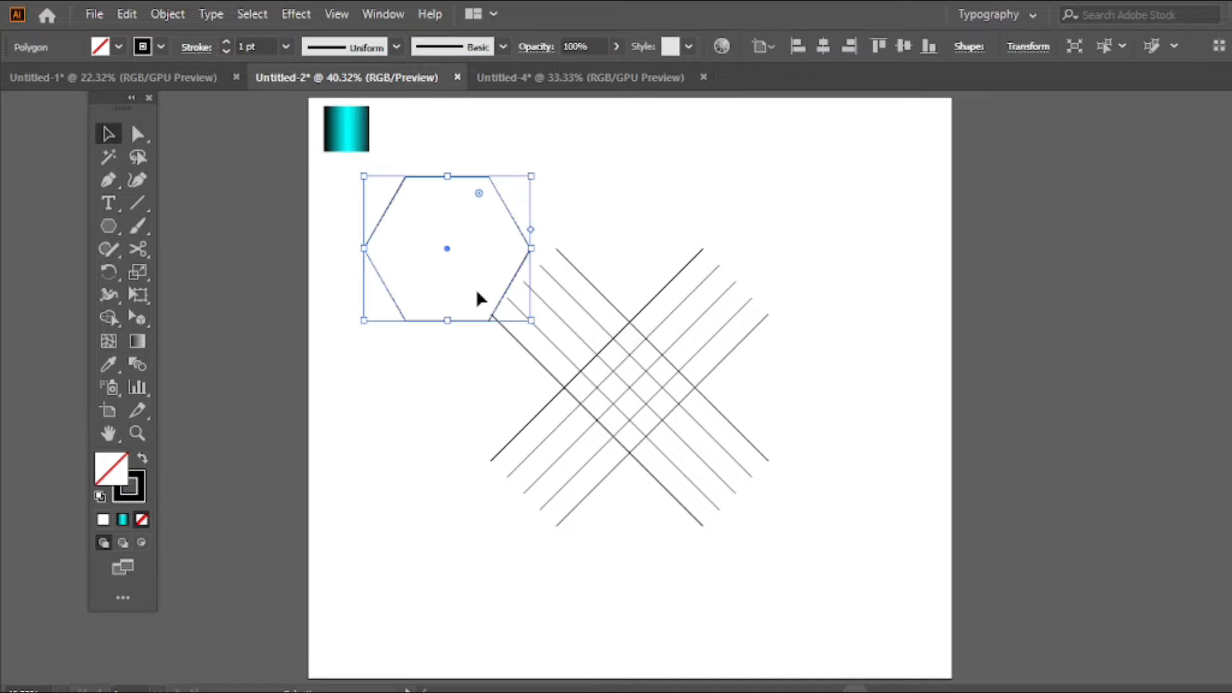
drag(538, 329, 409, 344)
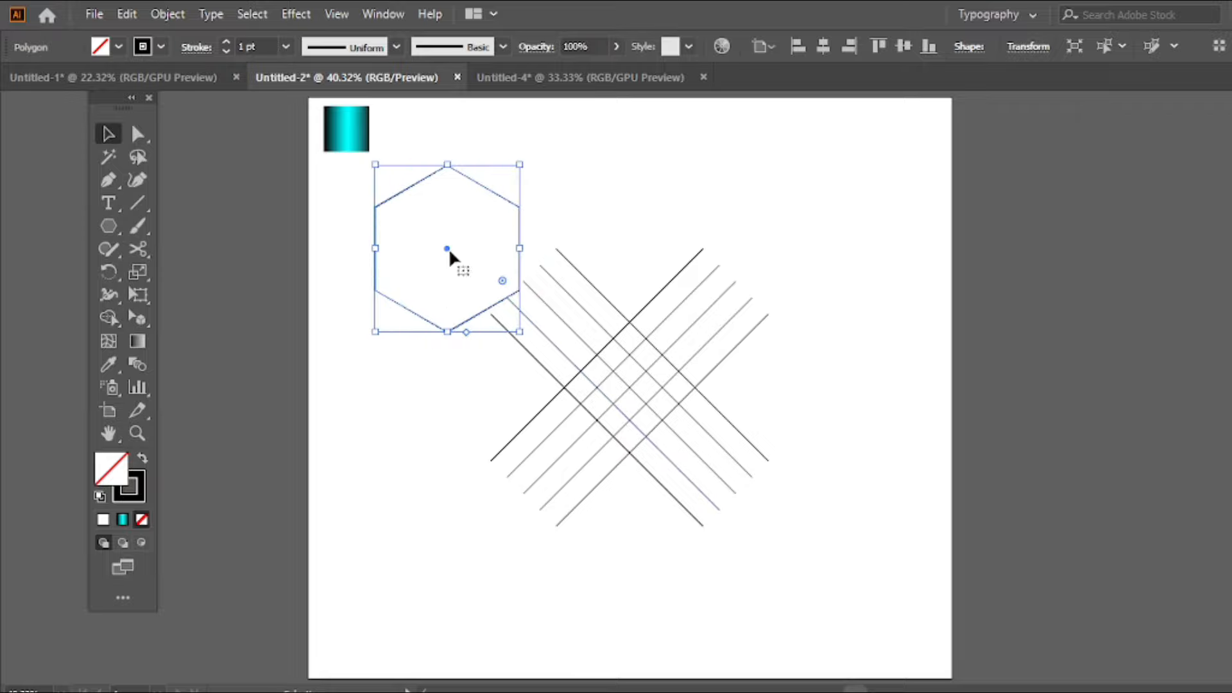
Move the hexagon onto the lattice and align its top vertex exactly with the topmost crossing of the outer lines.
drag(445, 249, 630, 403)
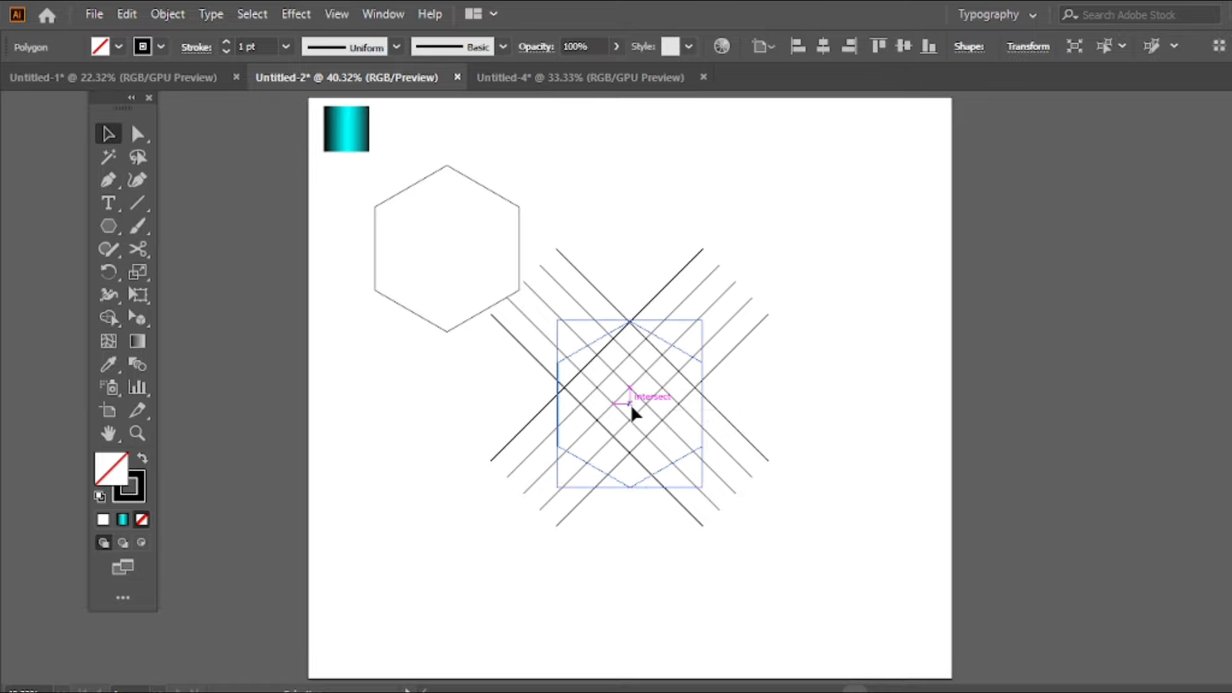
key(ctrl+1)
scroll(625, 283, up, 2)
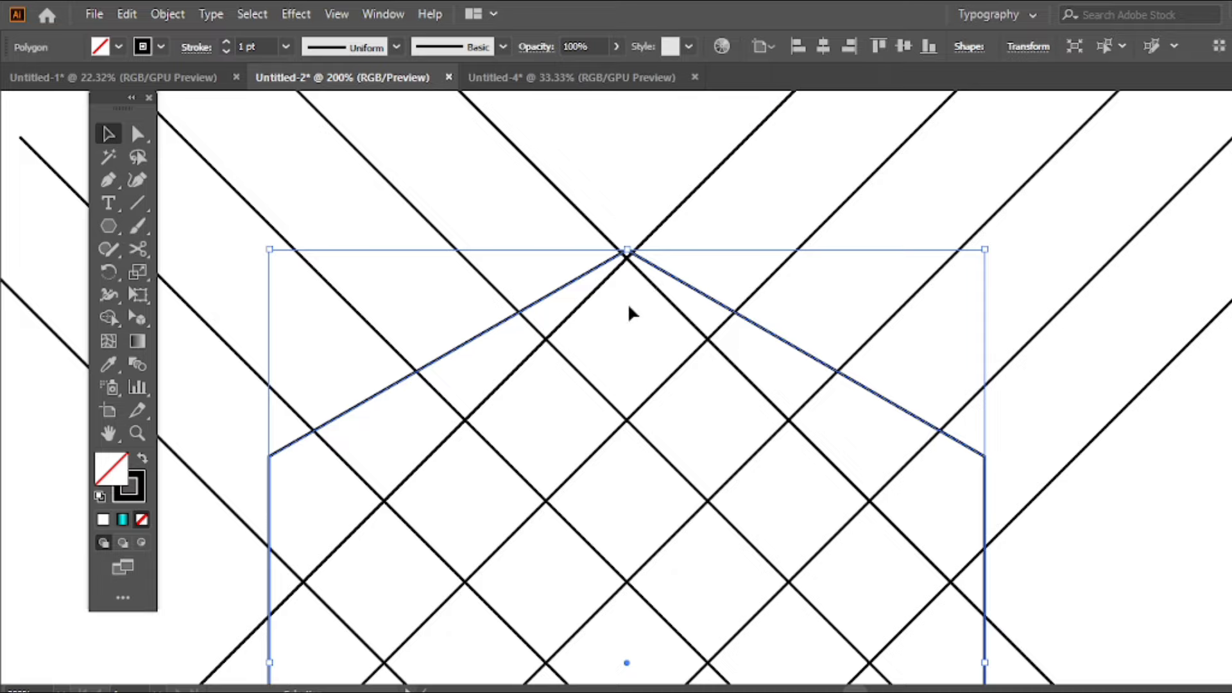
scroll(629, 506, down, 3)
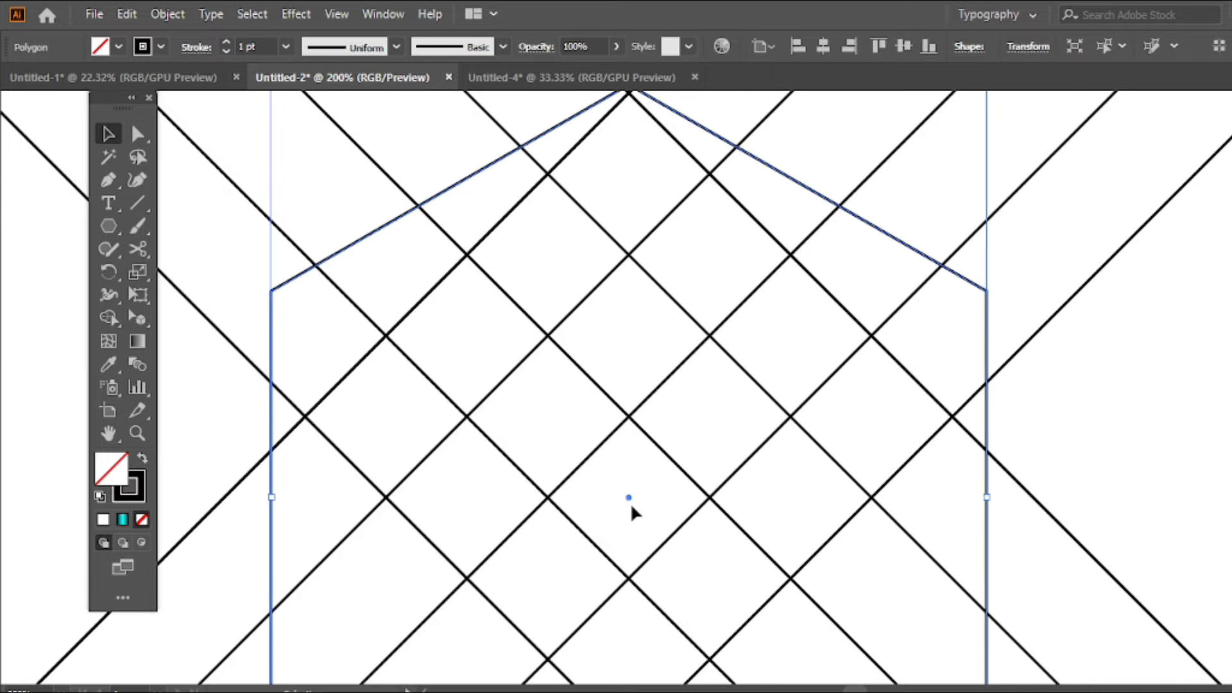
drag(627, 495, 627, 503)
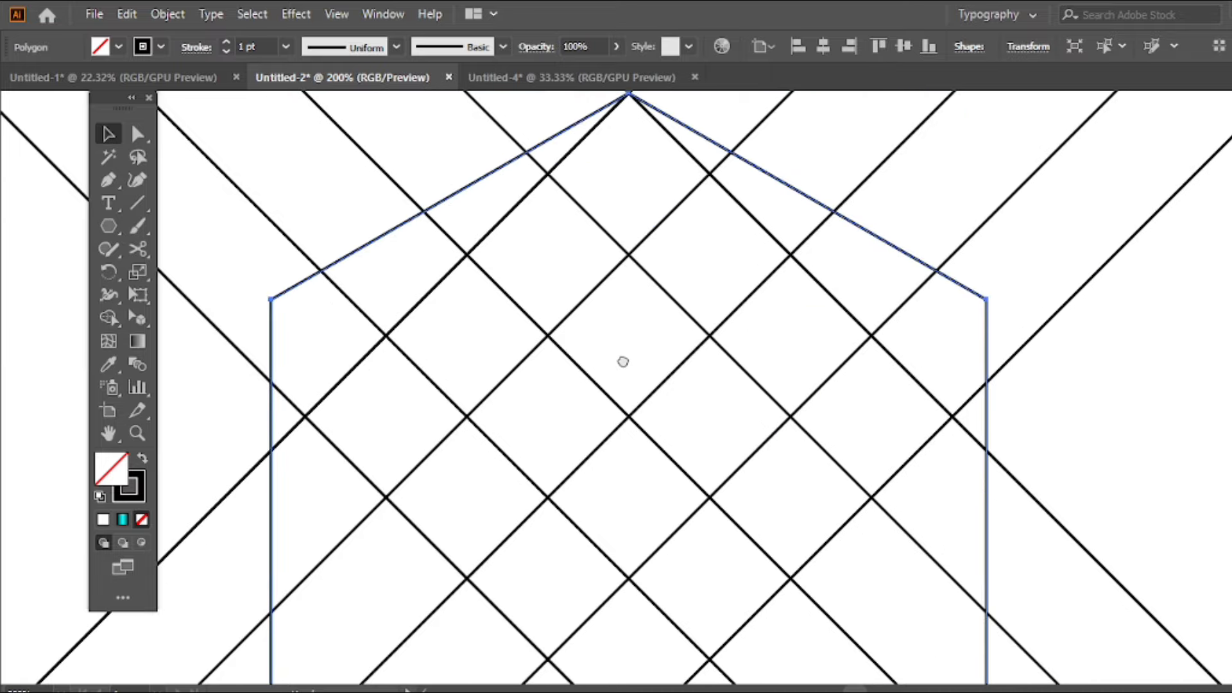
scroll(619, 313, up, 3)
scroll(626, 232, up, 3)
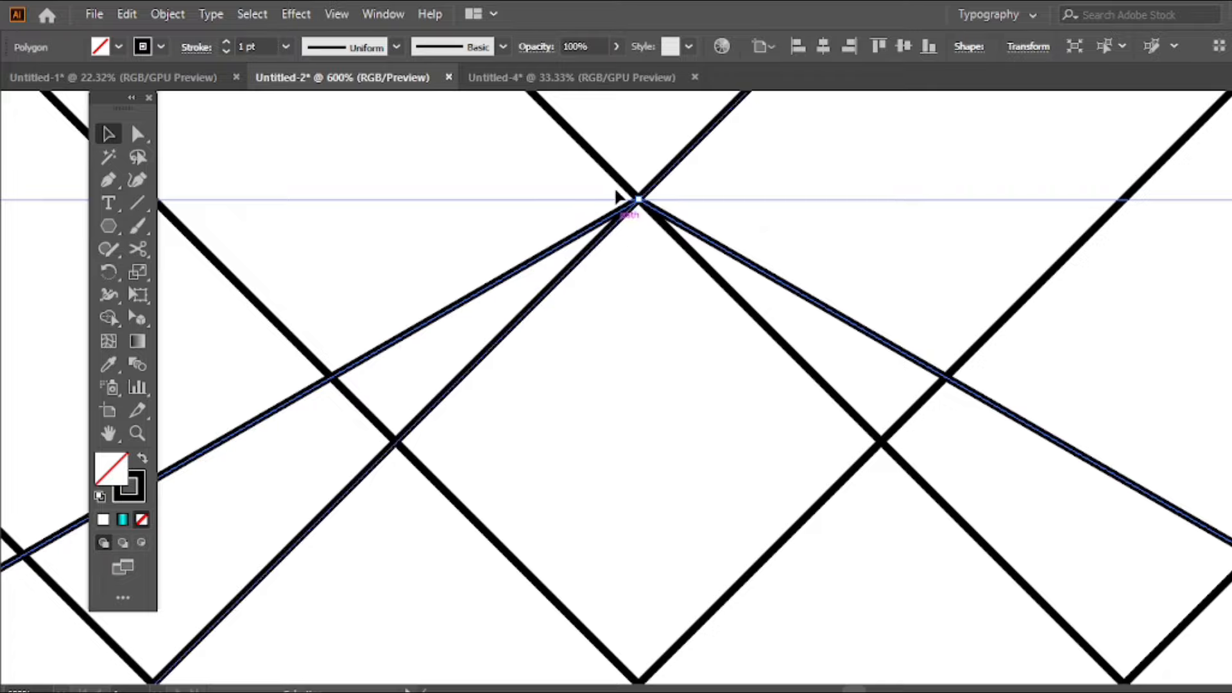
scroll(580, 250, down, 5)
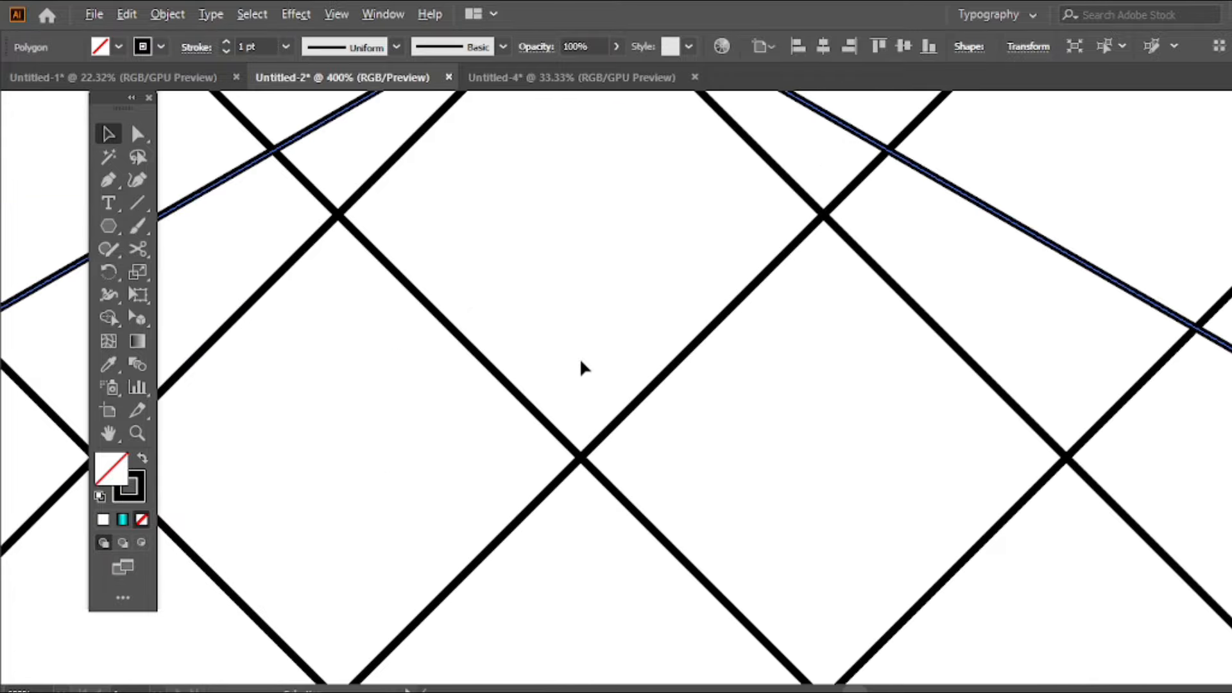
scroll(603, 457, down, 6)
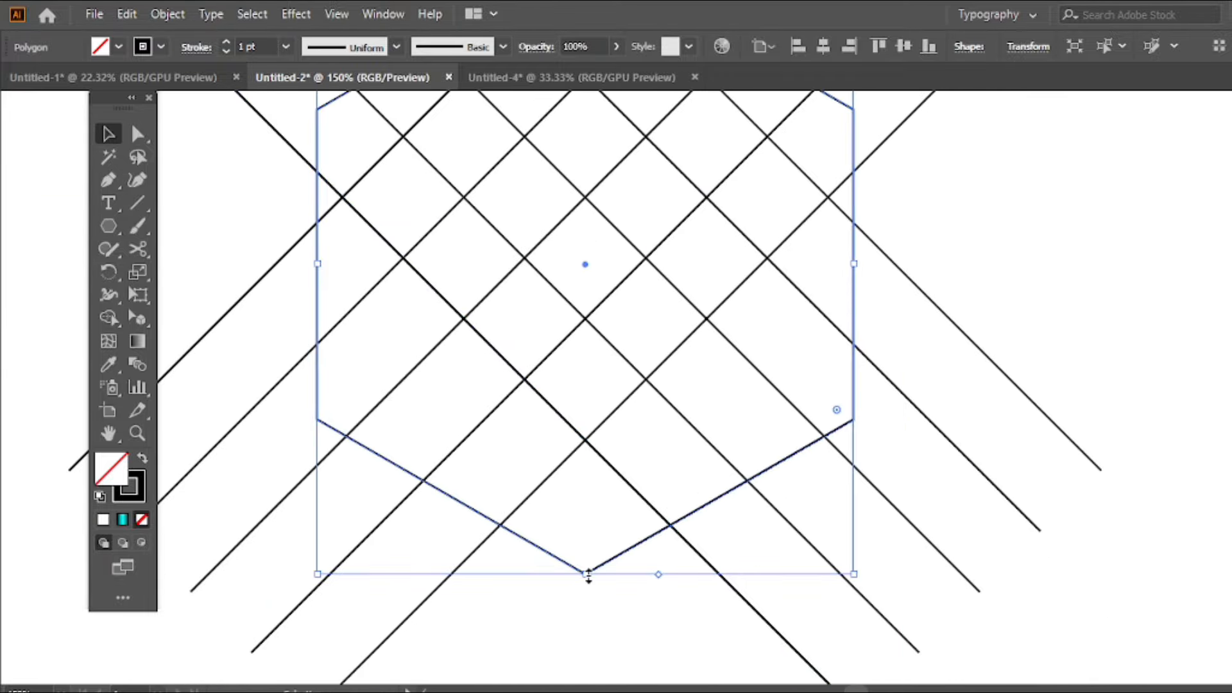
Scale the hexagon down proportionally from its top vertex until its bottom vertex meets the lowest crossing of the outer lines.
drag(589, 576, 589, 432)
scroll(587, 462, up, 2)
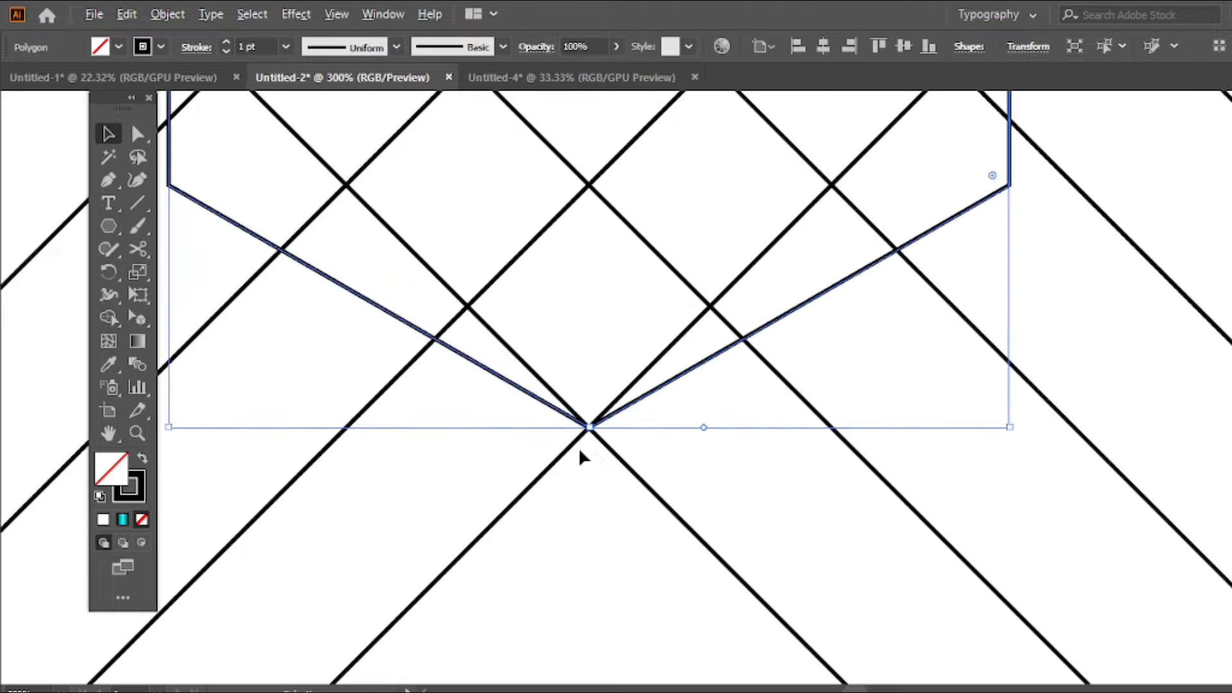
scroll(580, 442, up, 1)
scroll(585, 415, down, 2)
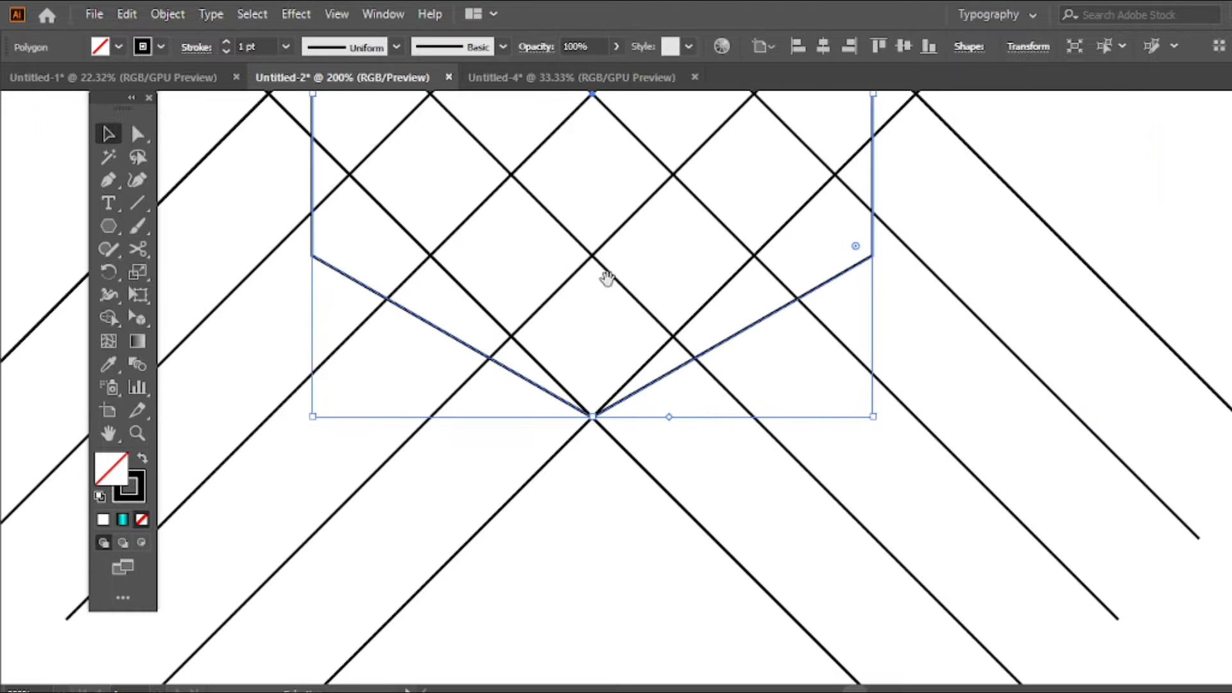
drag(606, 278, 559, 490)
scroll(564, 426, down, 3)
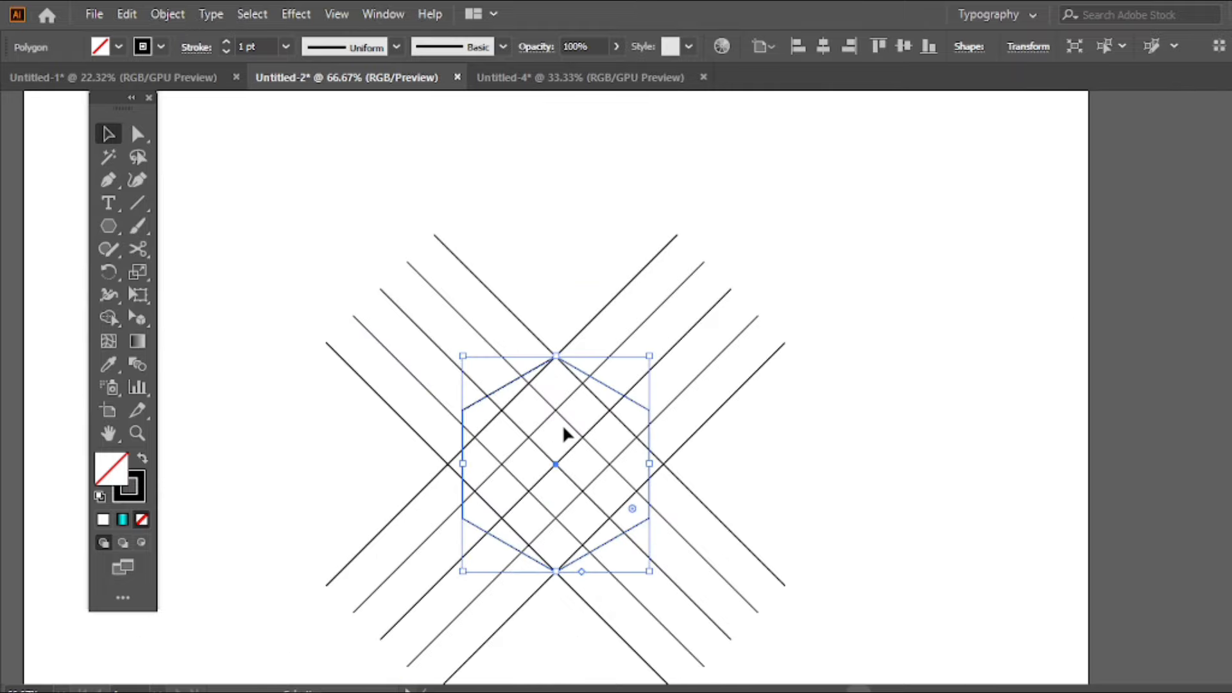
scroll(689, 273, down, 2)
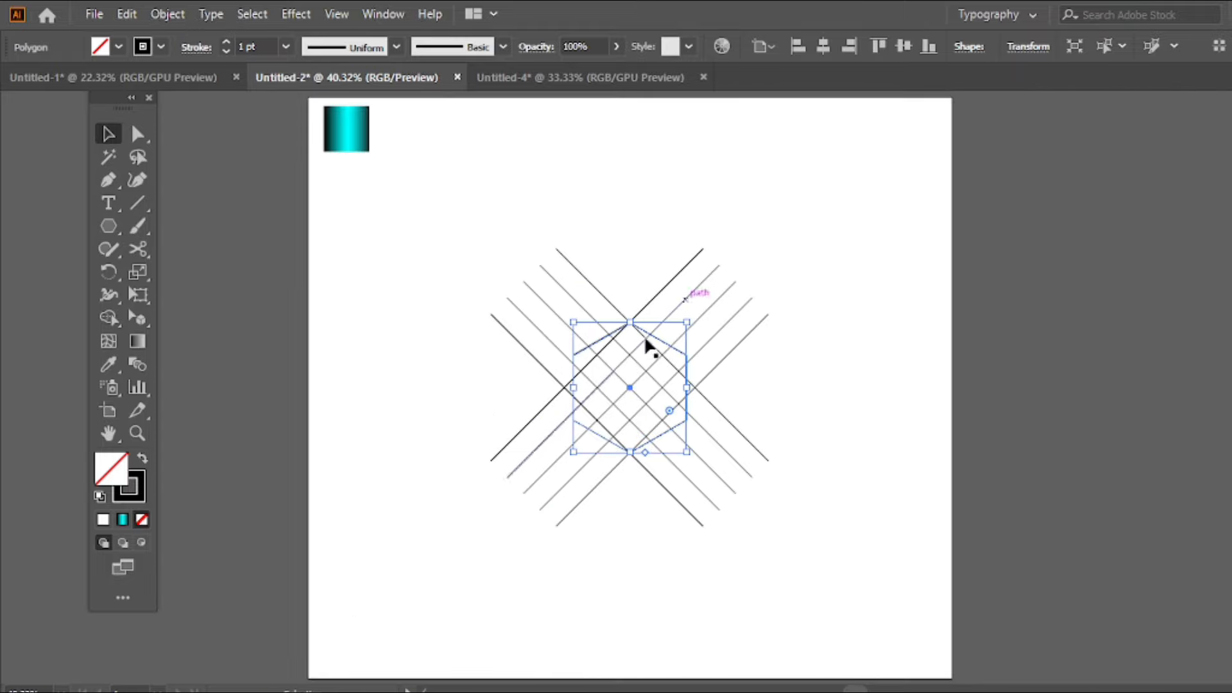
Select the line groups and hexagon and enlarge them together proportionally about their centre.
drag(453, 192, 809, 563)
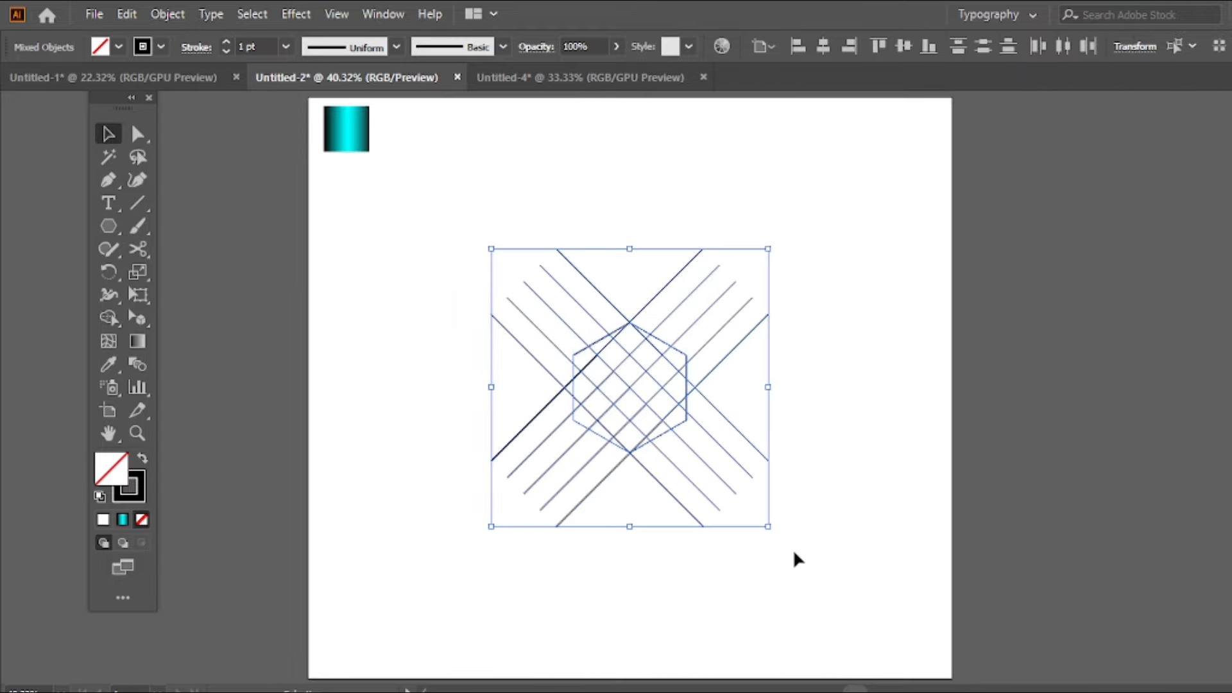
drag(768, 388, 817, 394)
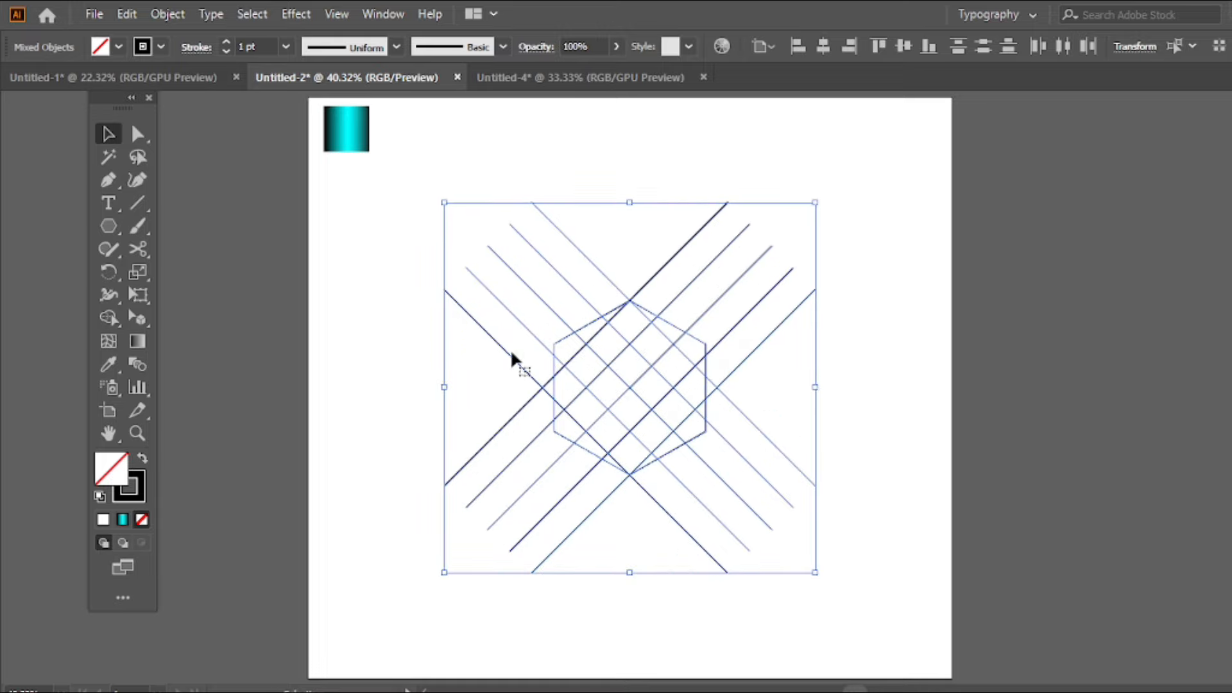
Merge the lattice regions inside the hexagon into four interlocking bands around the central diamond using the Shape Builder with black fill and no stroke.
click(108, 320)
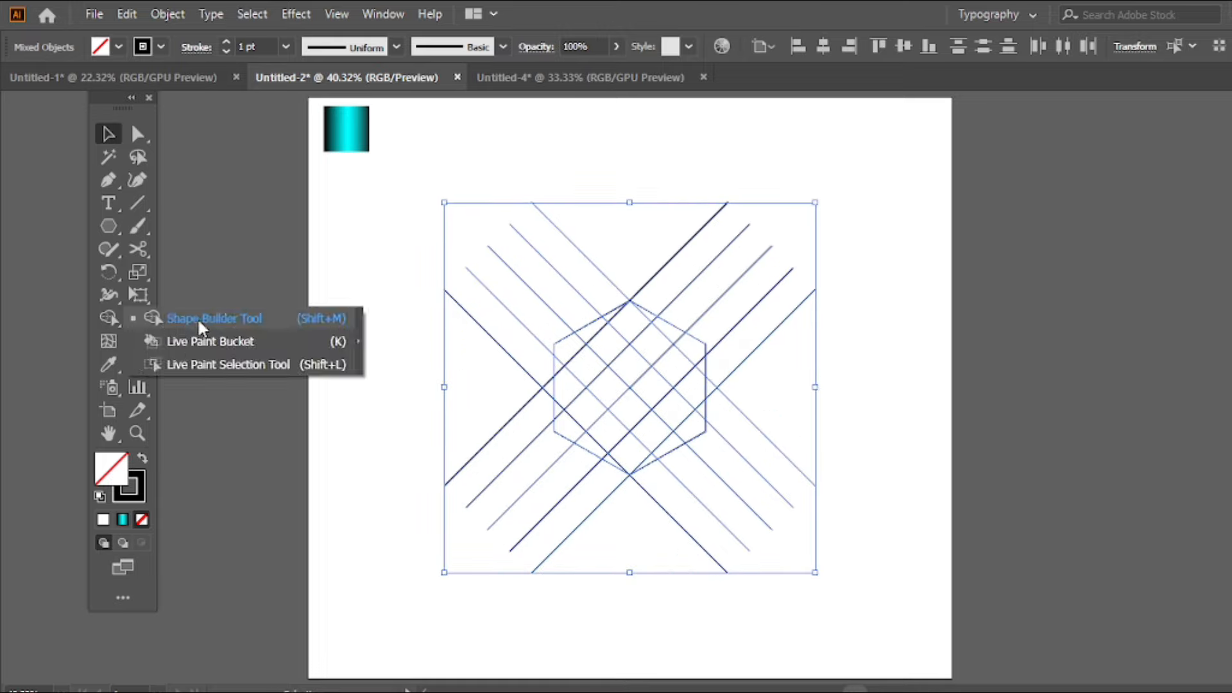
click(324, 320)
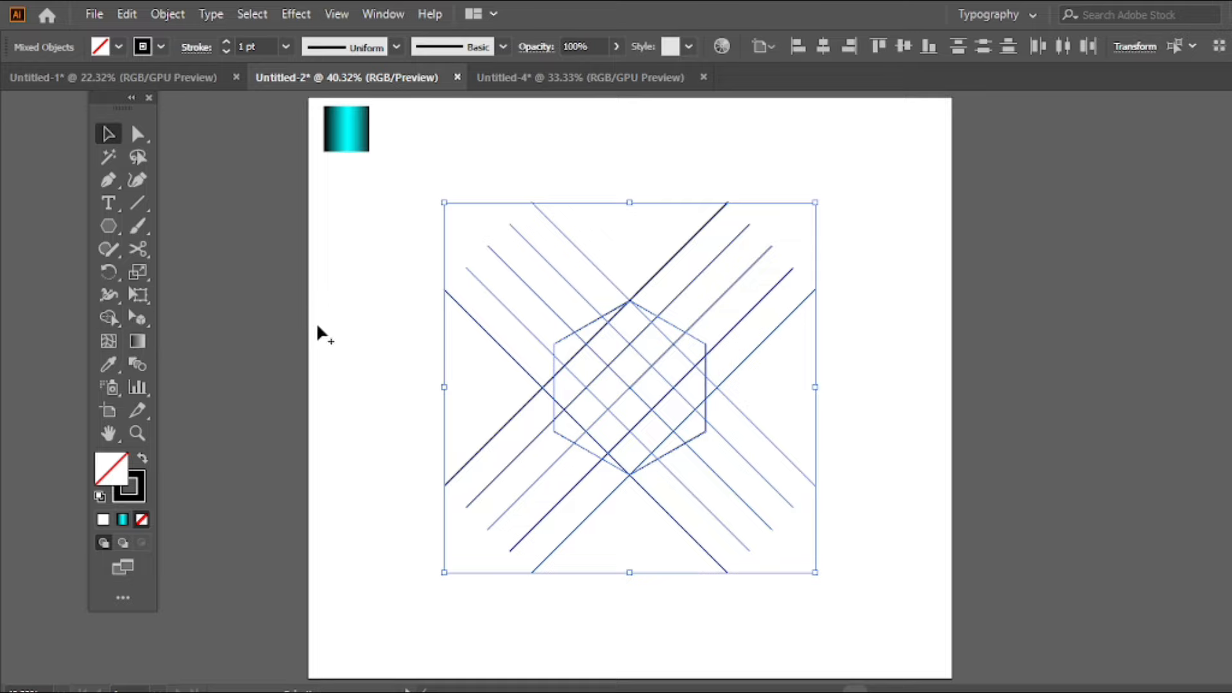
click(143, 459)
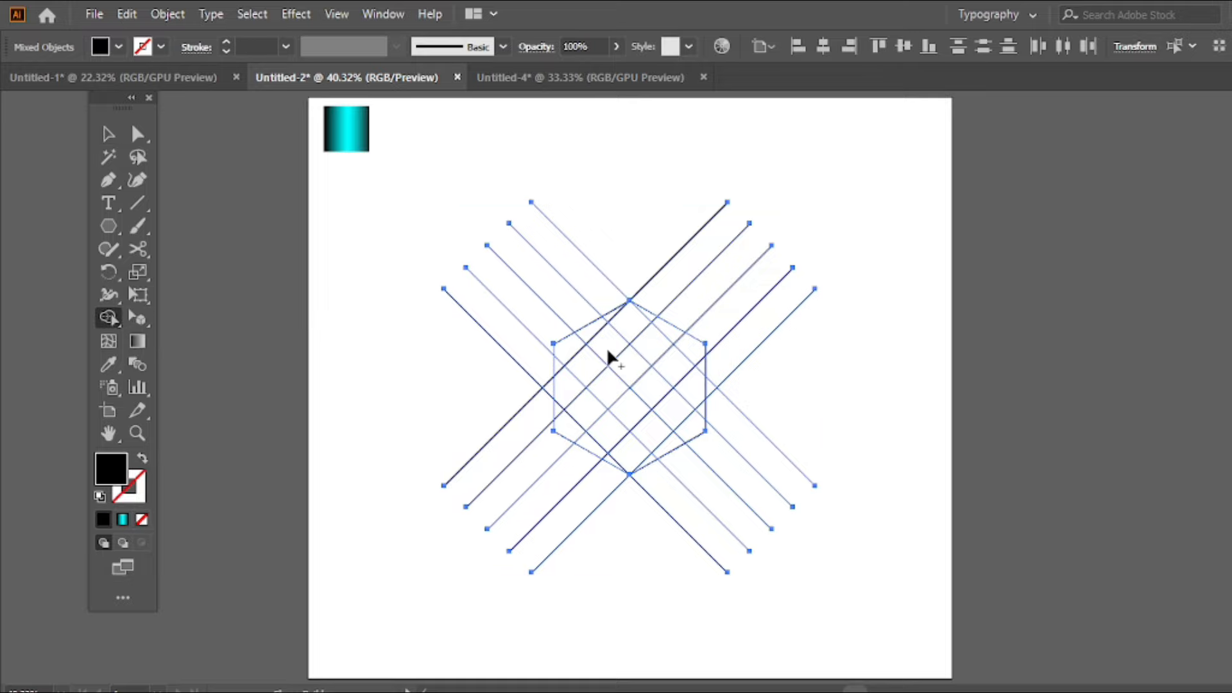
scroll(651, 351, up, 2)
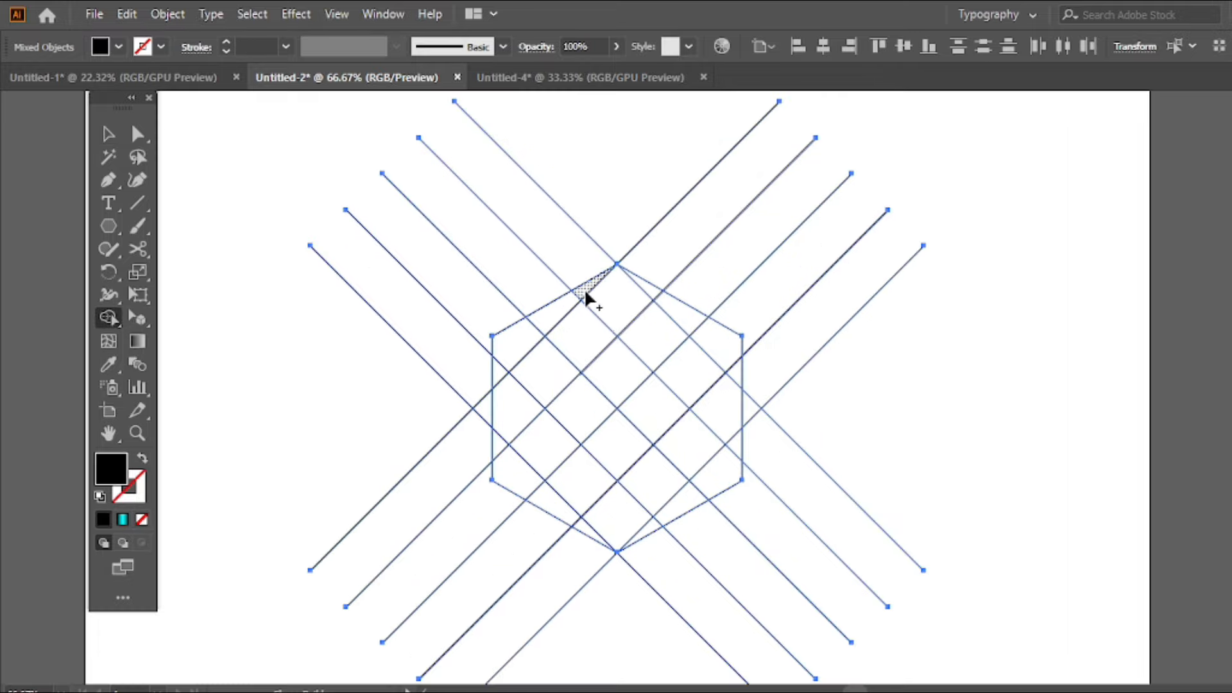
mouse_move(584, 287)
mouse_down()
mouse_move(511, 352)
mouse_move(500, 381)
mouse_move(577, 481)
mouse_up()
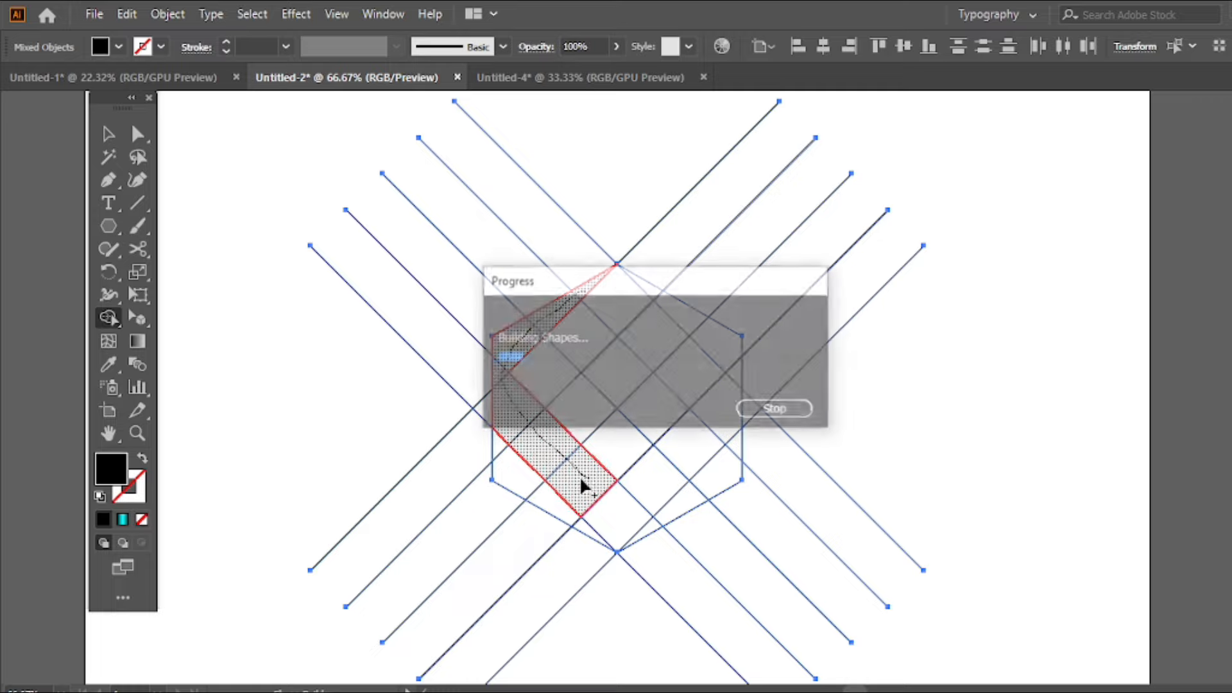
mouse_move(499, 447)
mouse_down()
mouse_move(591, 530)
mouse_move(663, 483)
mouse_move(706, 432)
mouse_up()
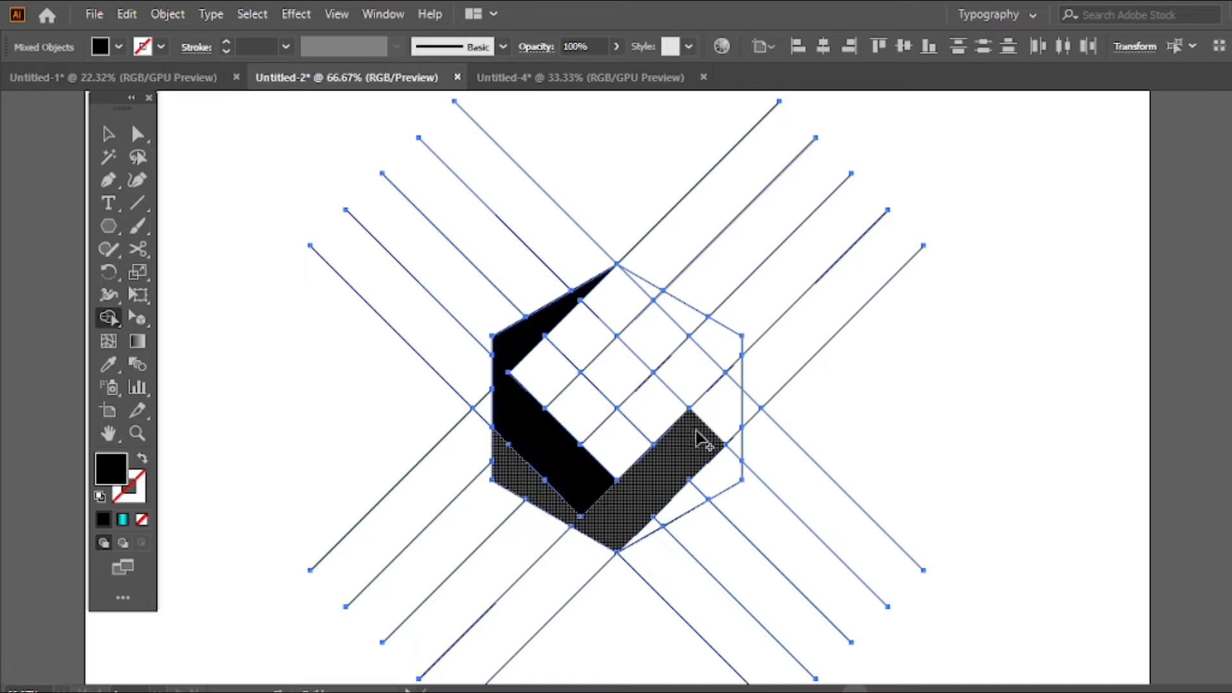
drag(664, 527, 726, 455)
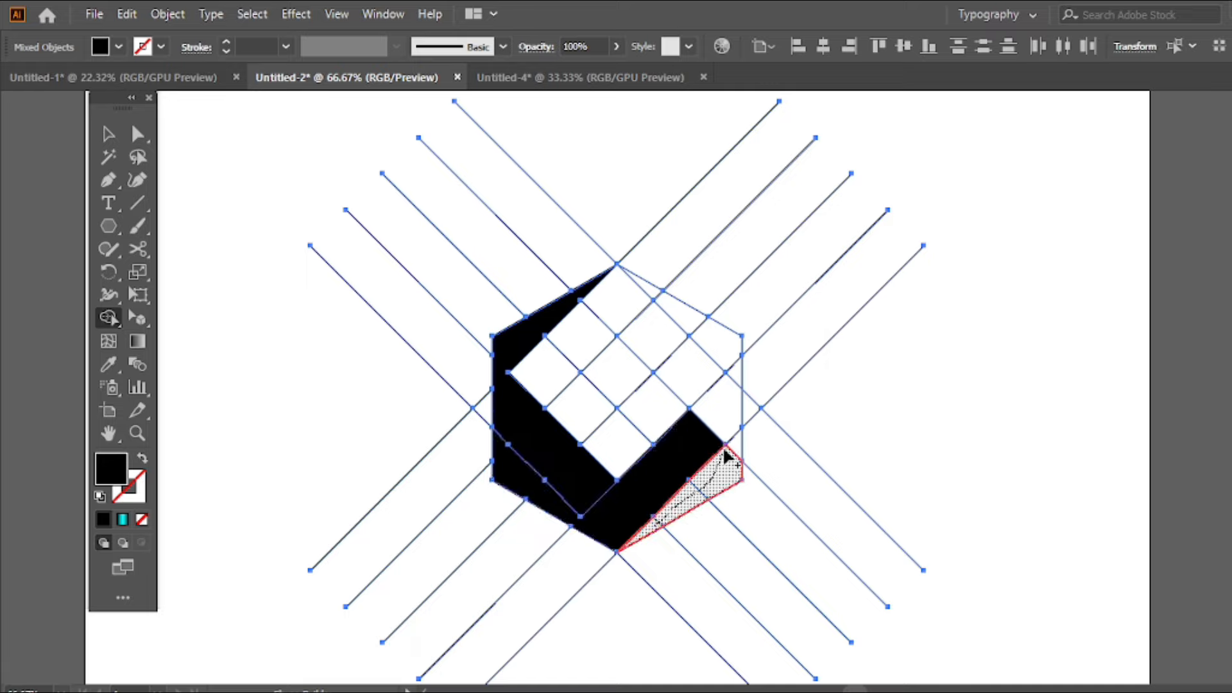
drag(646, 340, 650, 341)
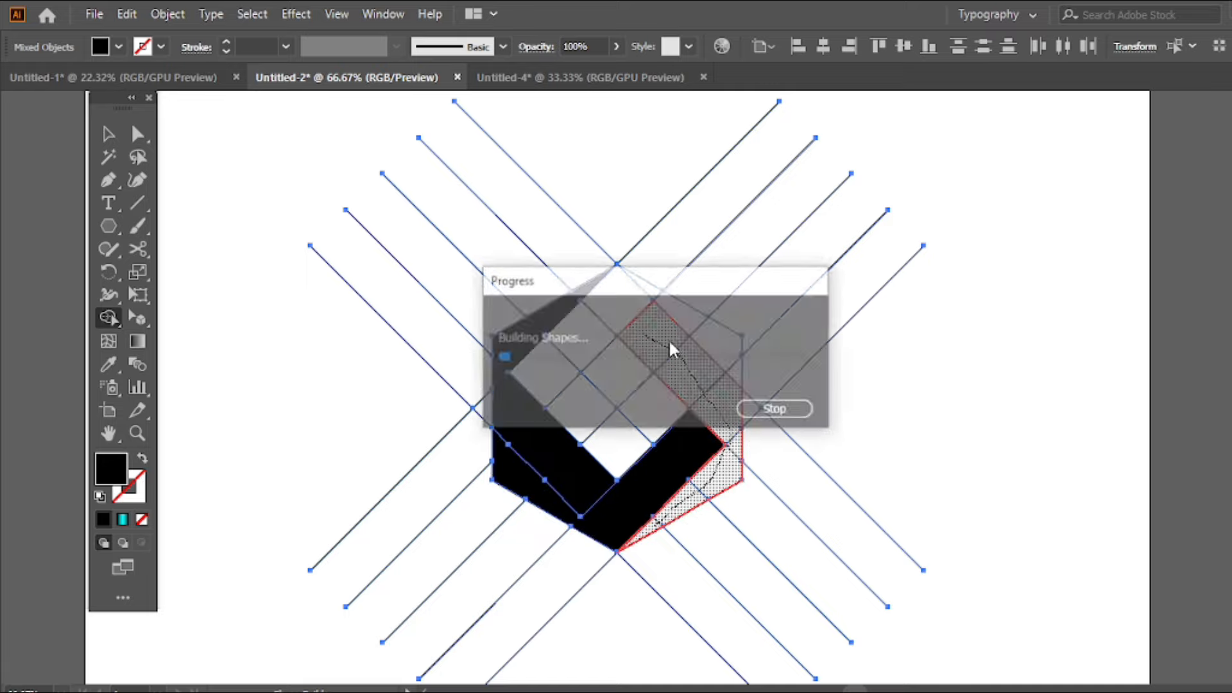
mouse_move(736, 375)
mouse_down()
mouse_move(661, 297)
mouse_move(615, 302)
mouse_move(542, 384)
mouse_up()
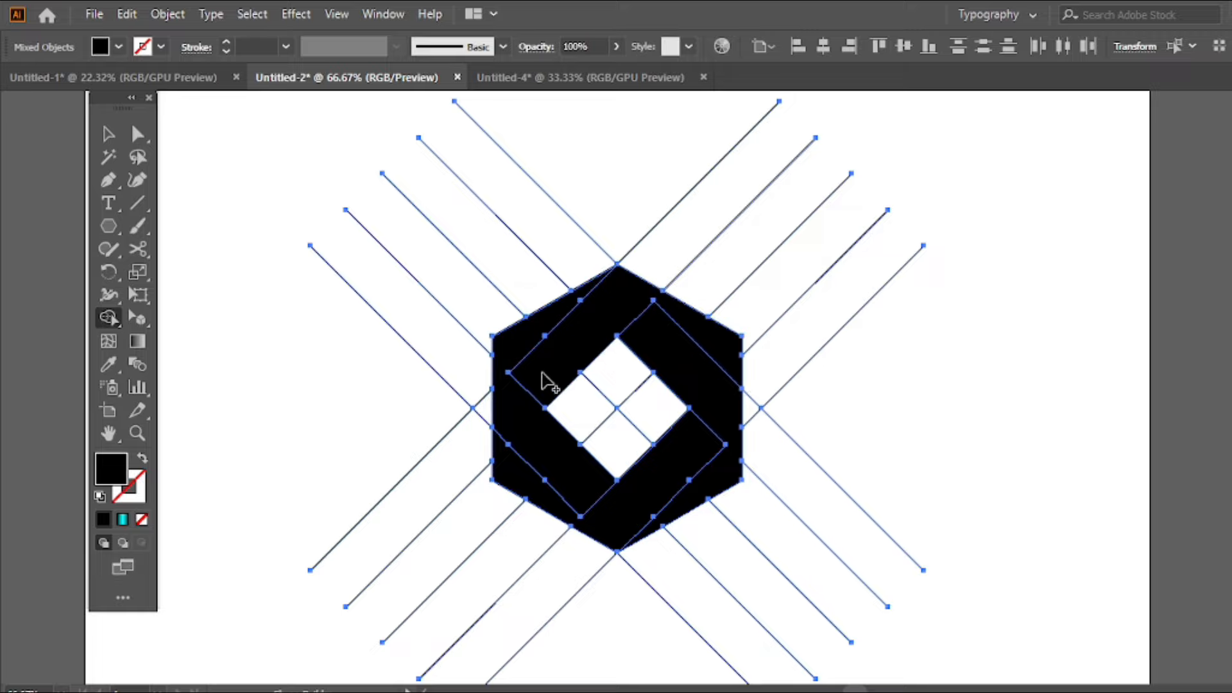
click(109, 134)
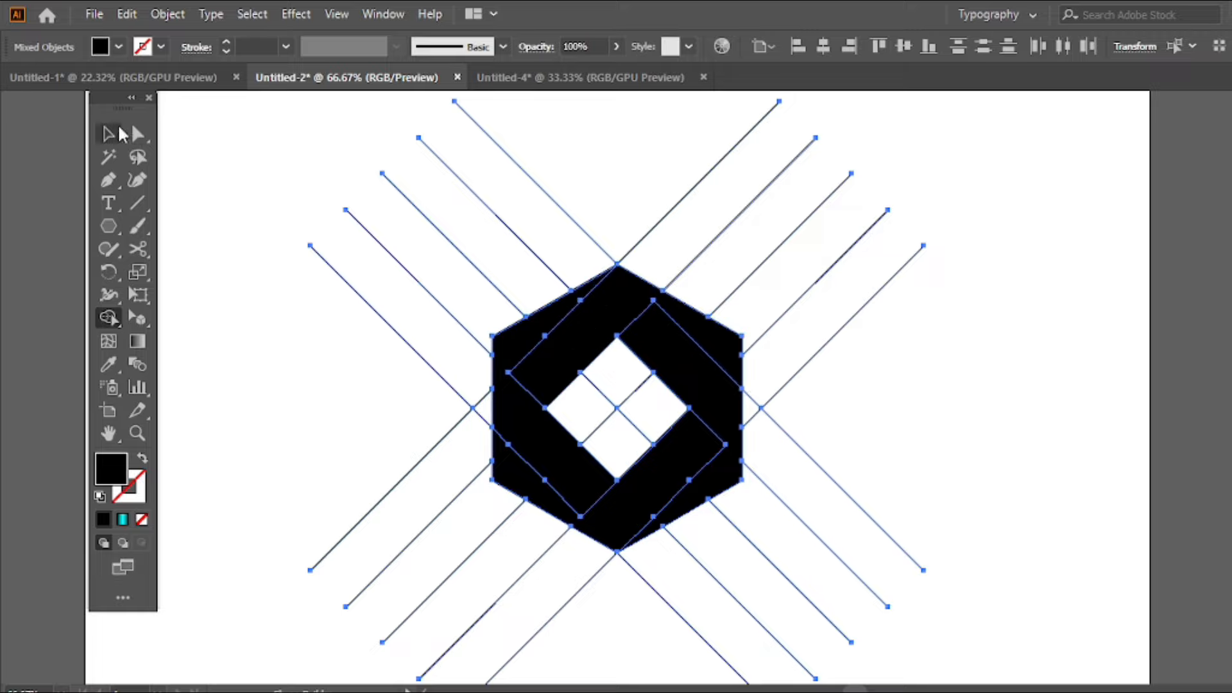
scroll(654, 285, up, 3)
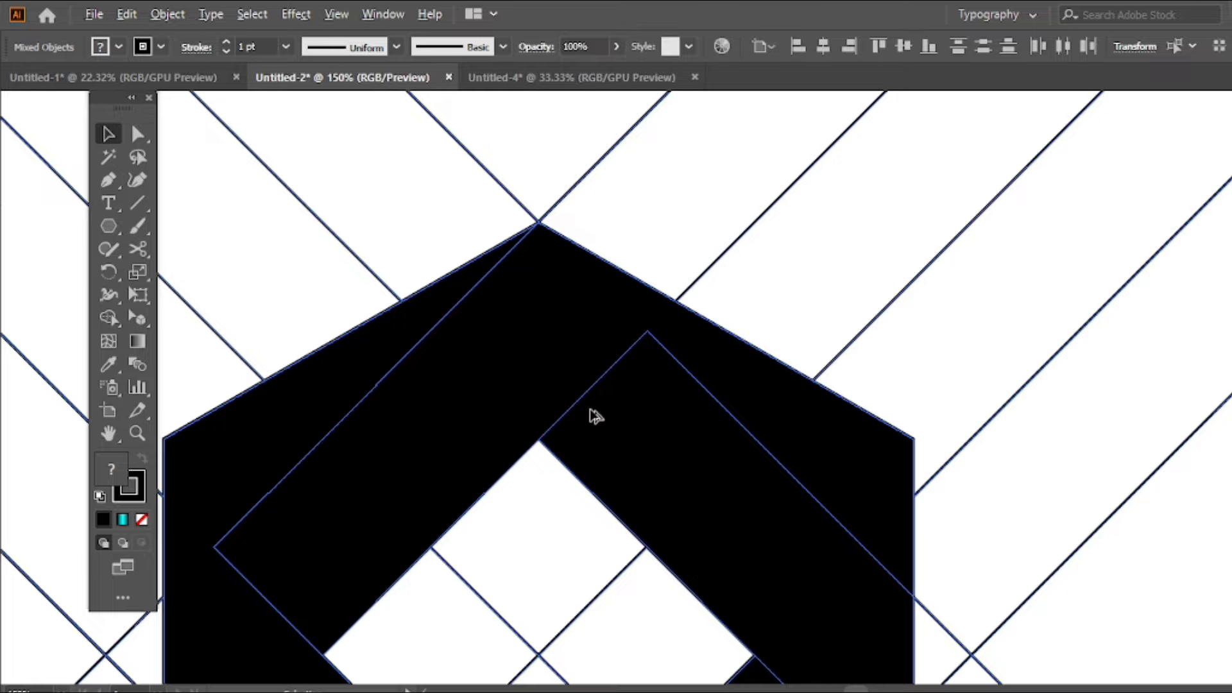
scroll(592, 412, down, 3)
scroll(511, 310, down, 1)
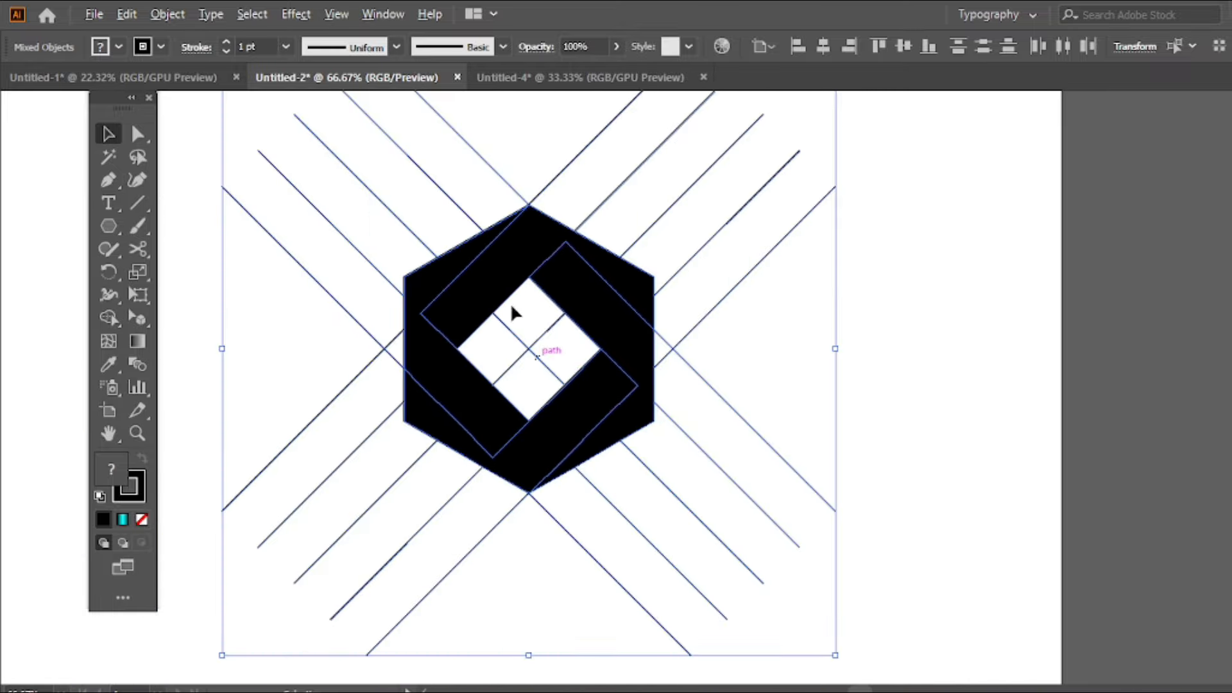
key(ctrl+a)
key(ctrl+0)
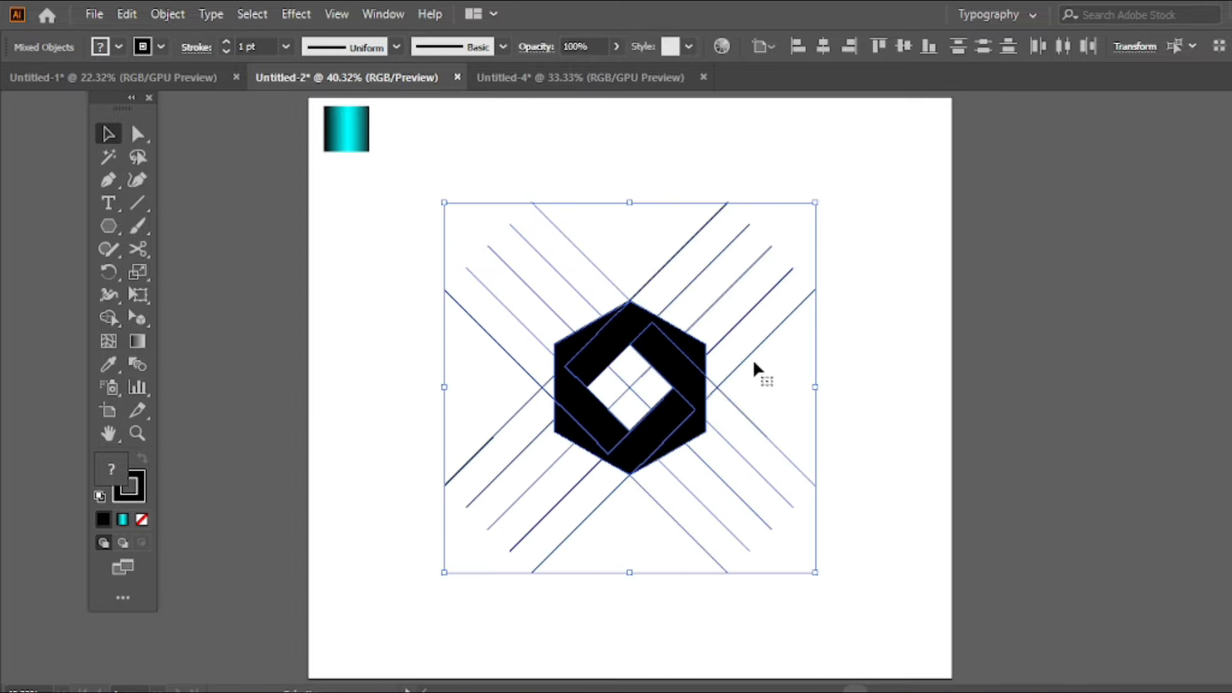
Select only the four black bands with Direct Selection and cut them out of the artwork.
click(409, 321)
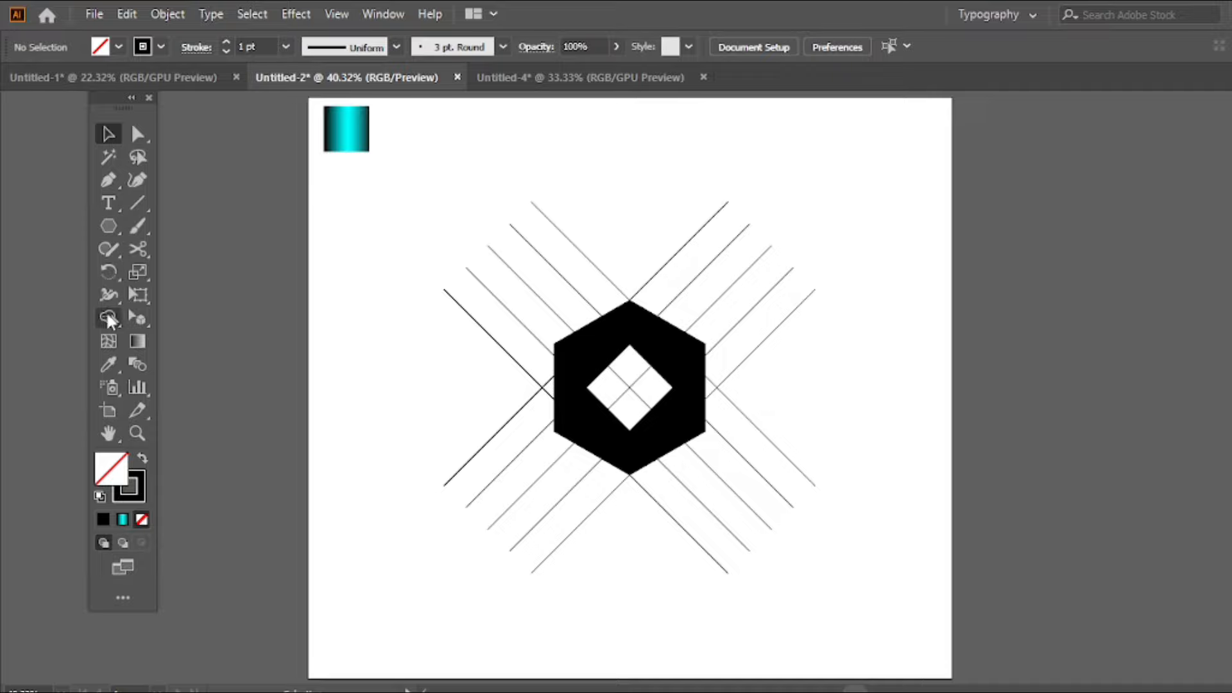
drag(136, 138, 204, 133)
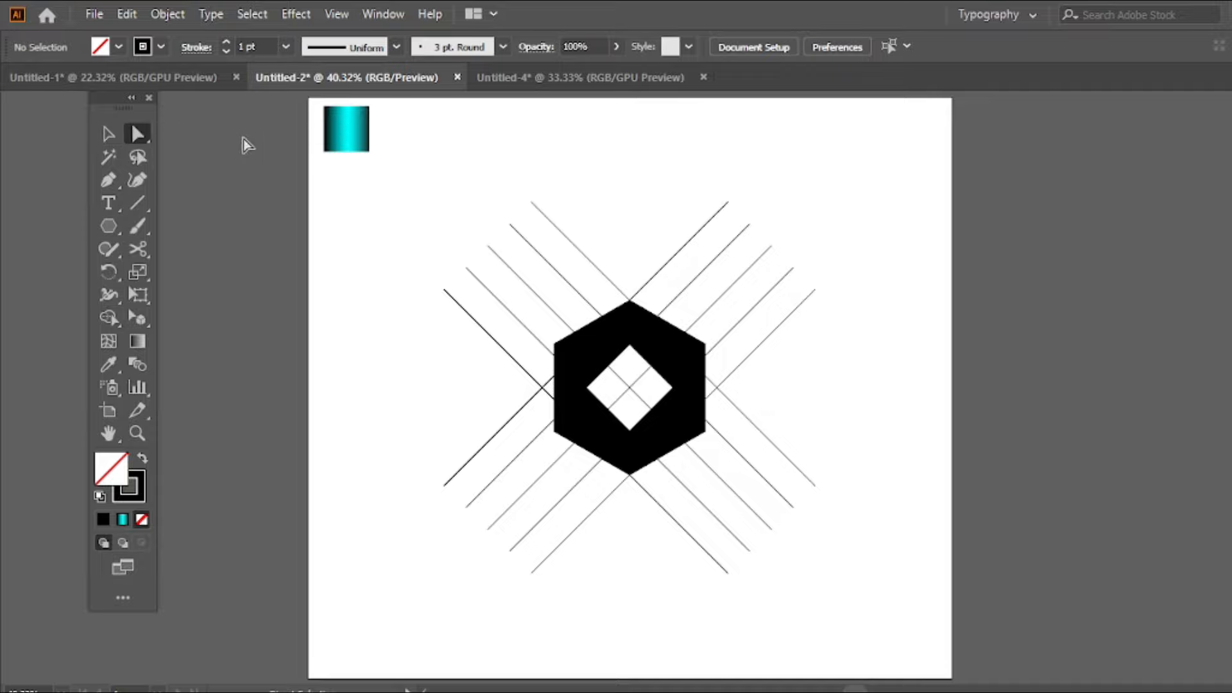
click(633, 359)
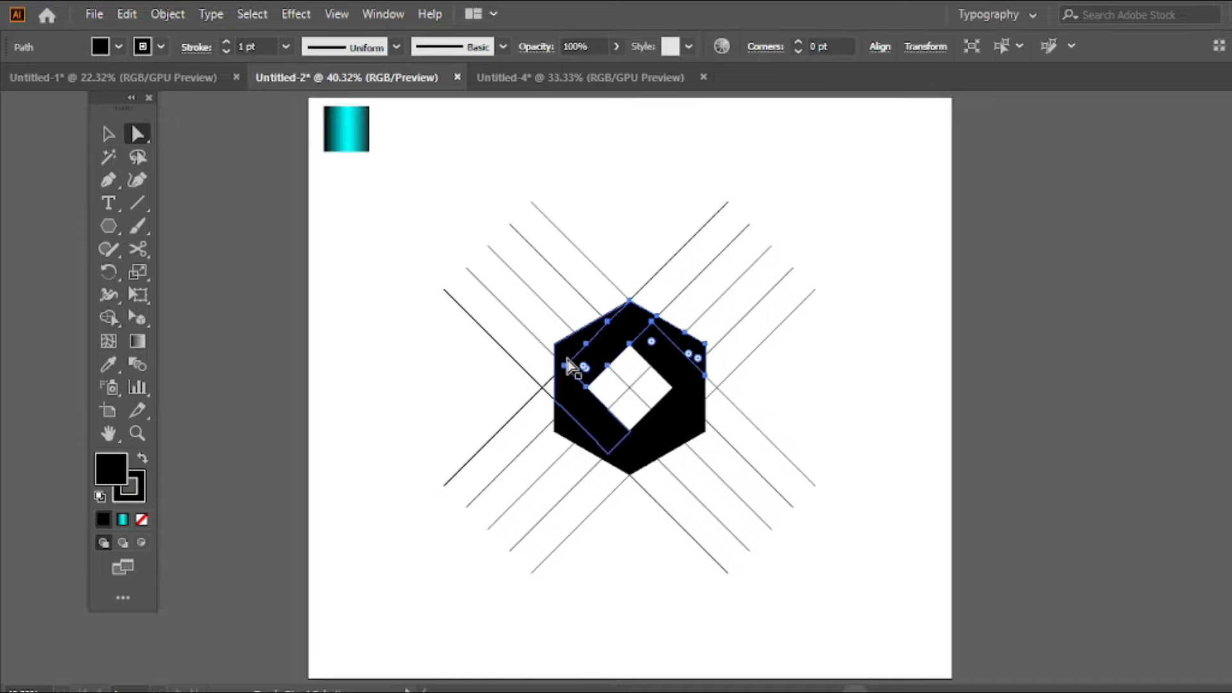
click(574, 410)
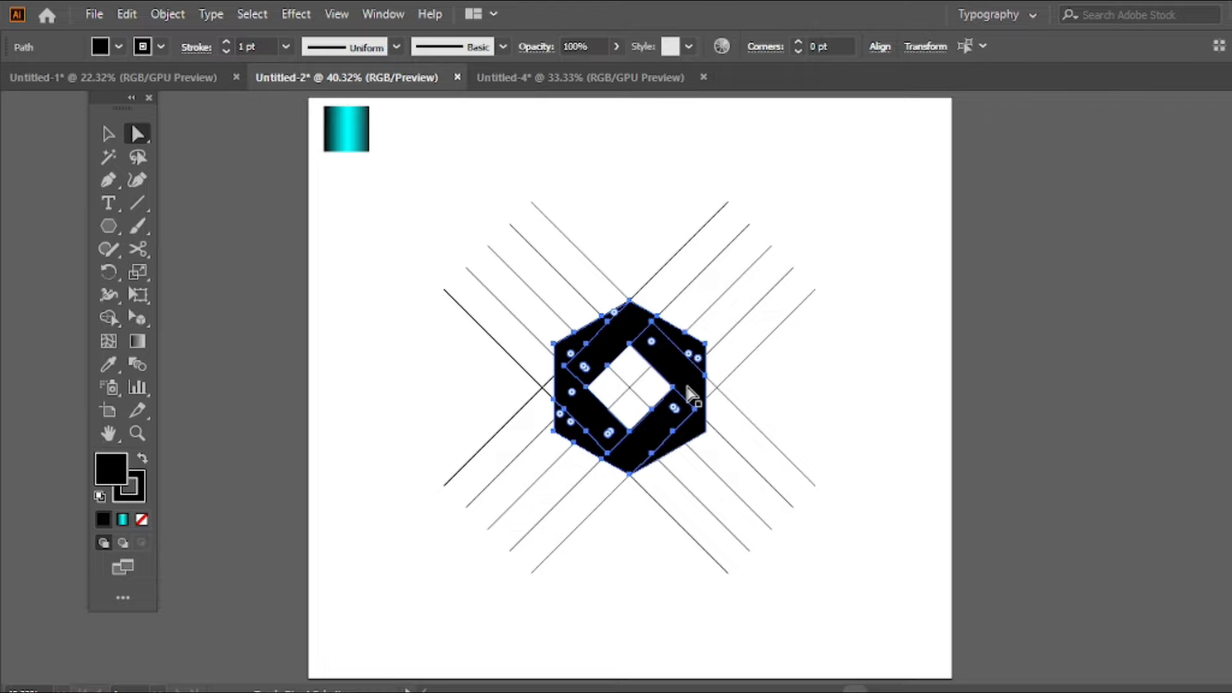
click(123, 15)
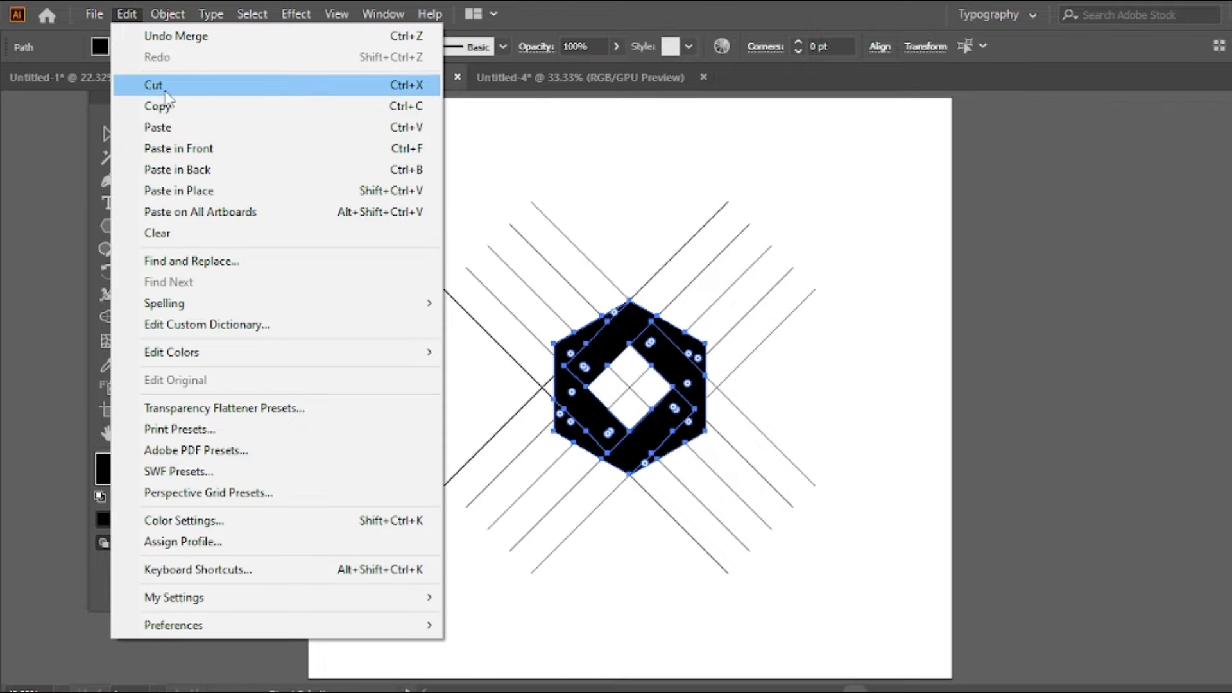
click(420, 86)
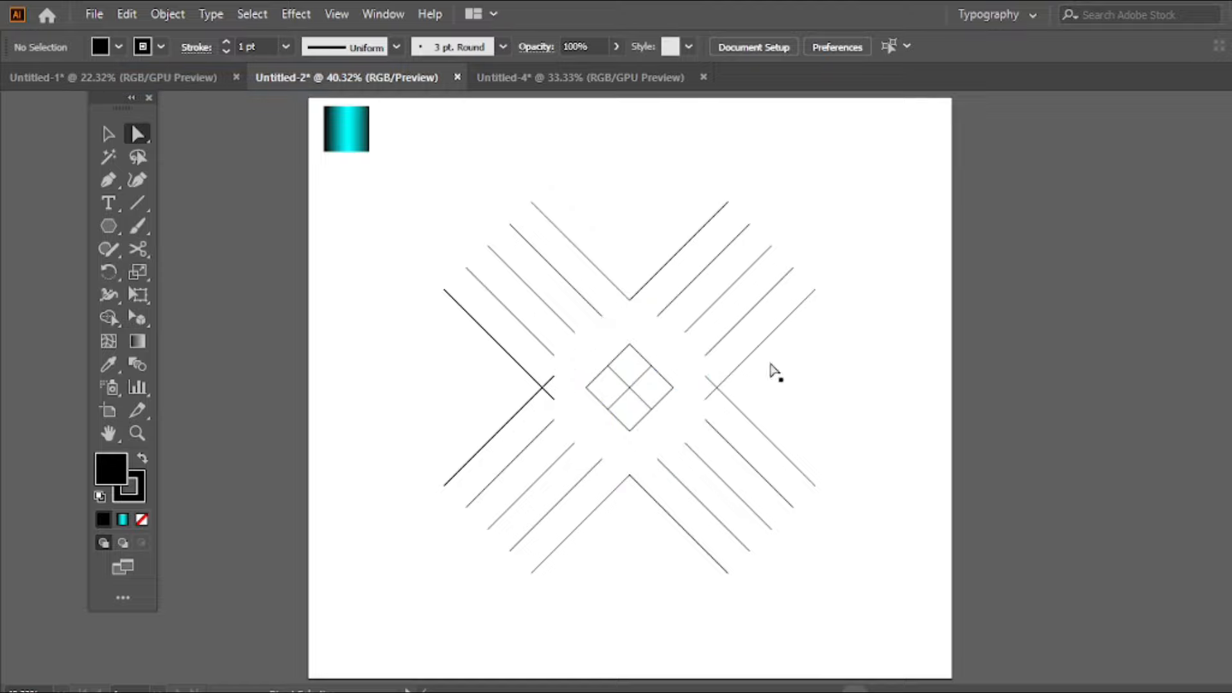
Select all the leftover lattice lines and central diamond pieces and remove them, keeping the cyan gradient square.
key(v)
drag(832, 212, 408, 555)
key(ctrl+x)
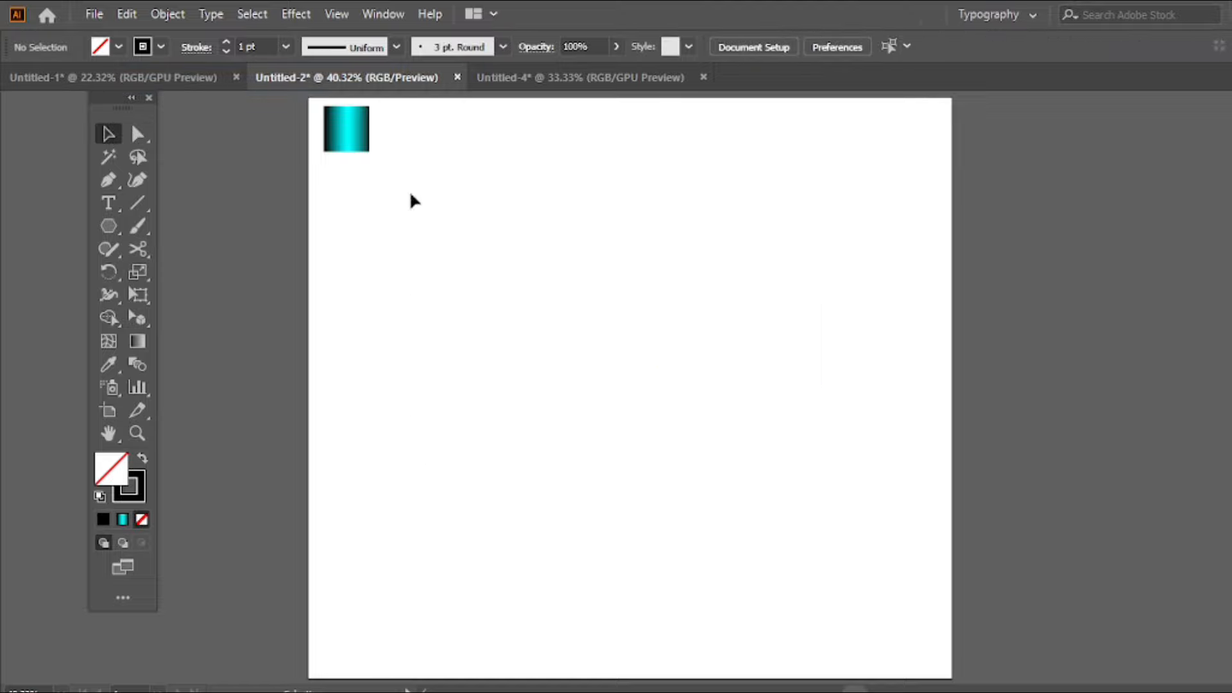
Paste the cut bands in front at their original position and enlarge them proportionally about their centre.
click(127, 16)
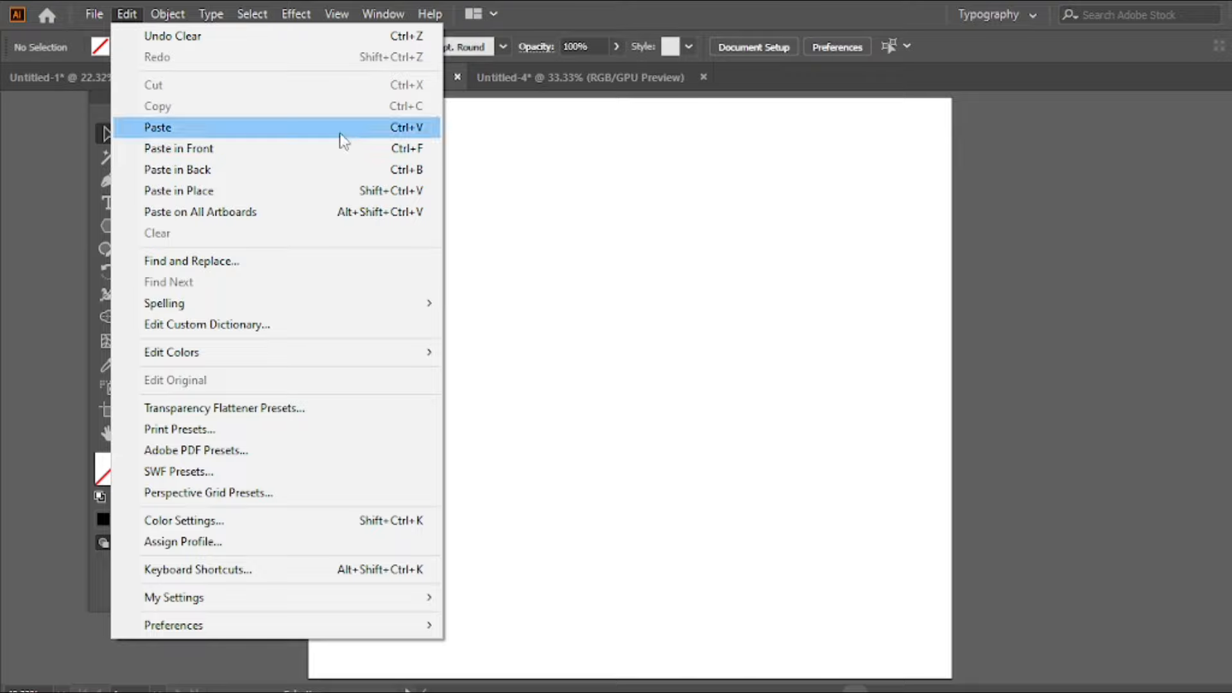
click(181, 152)
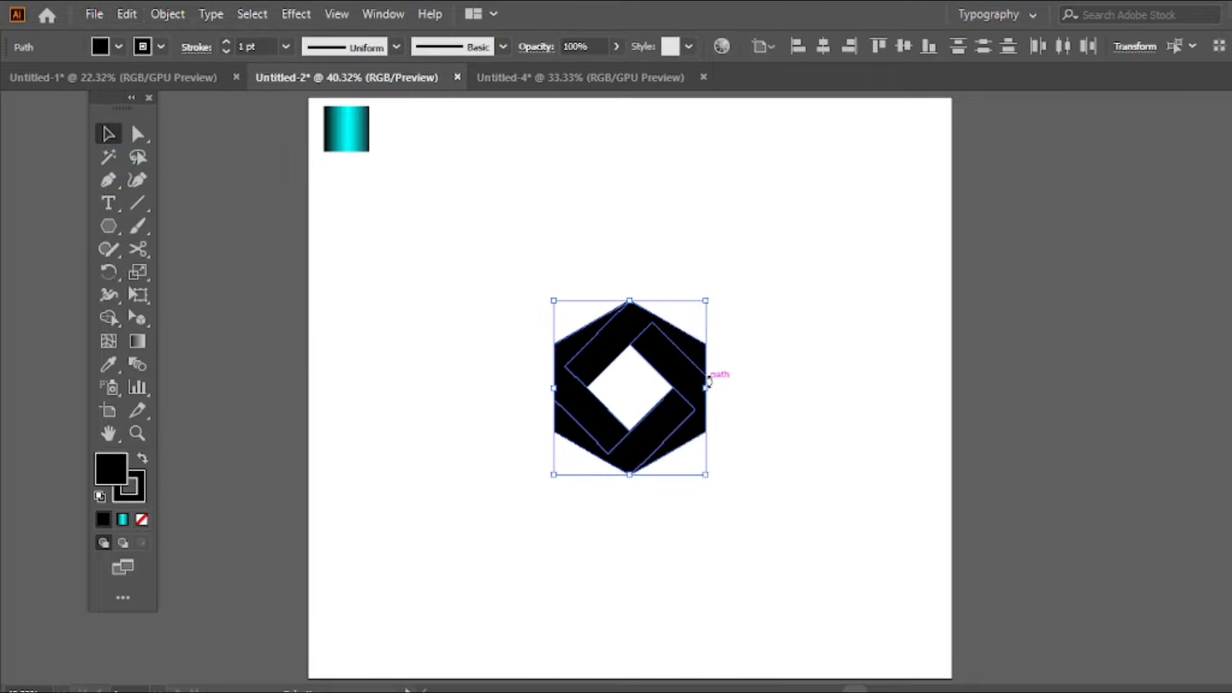
drag(706, 387, 759, 390)
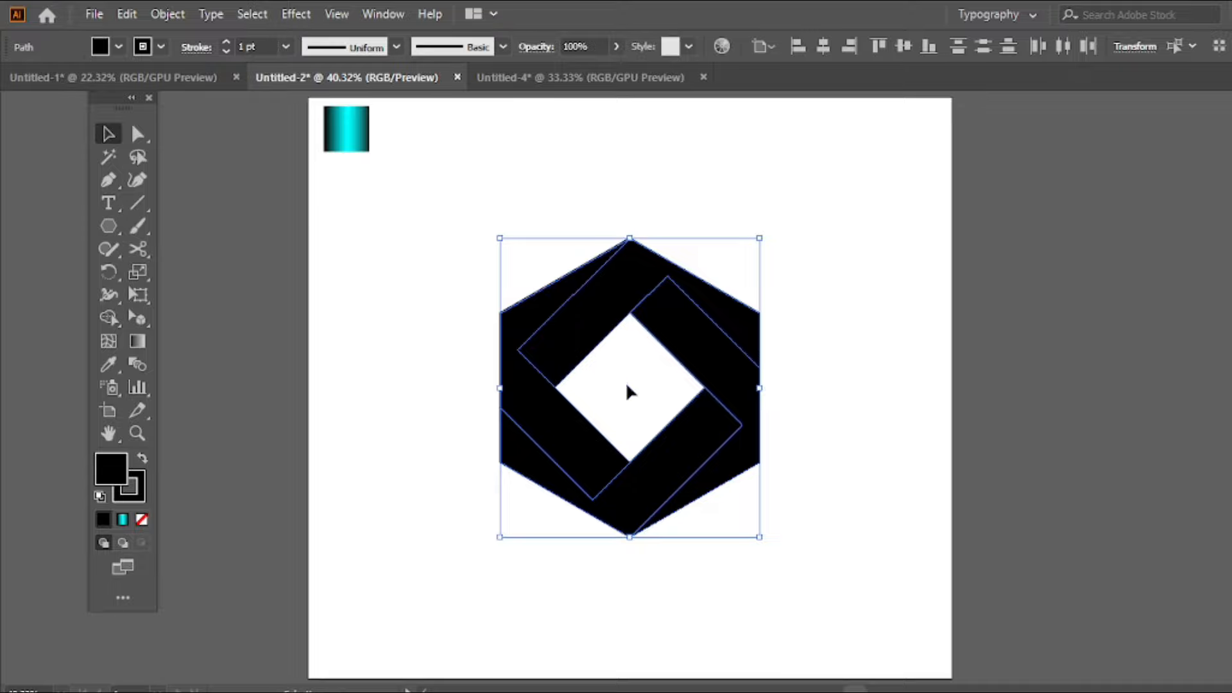
click(424, 204)
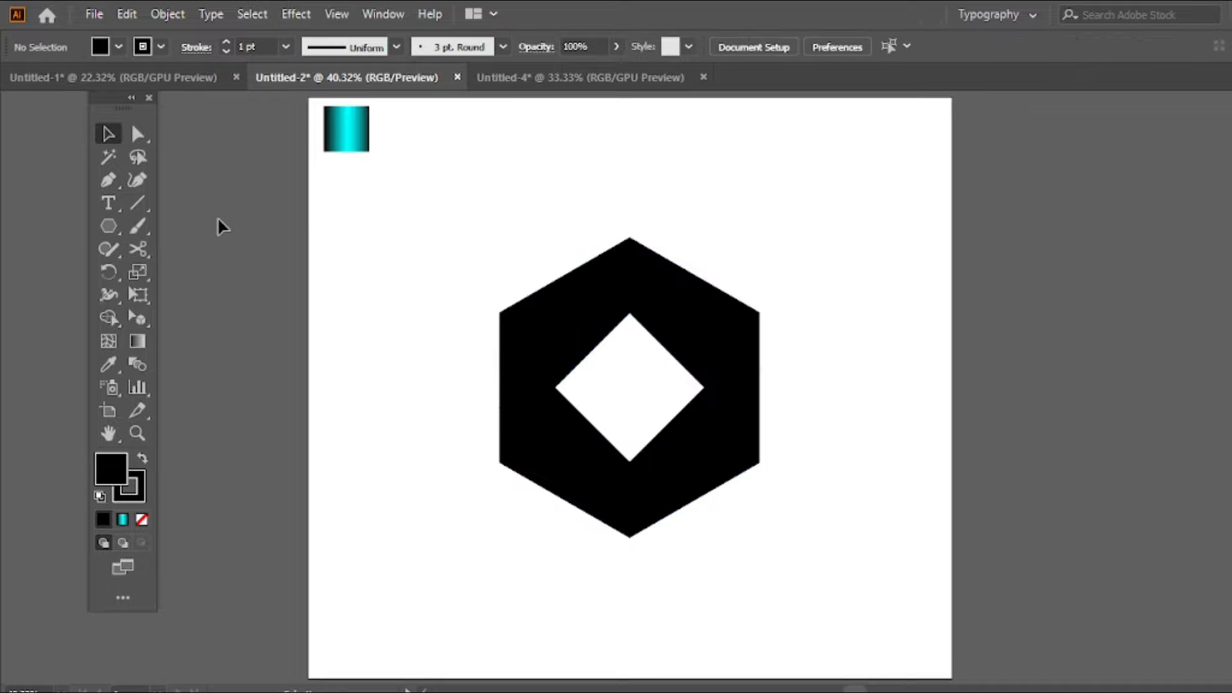
Select the four band-end corner anchors around the central diamond with Direct Selection and round them together to the maximum radius.
click(136, 133)
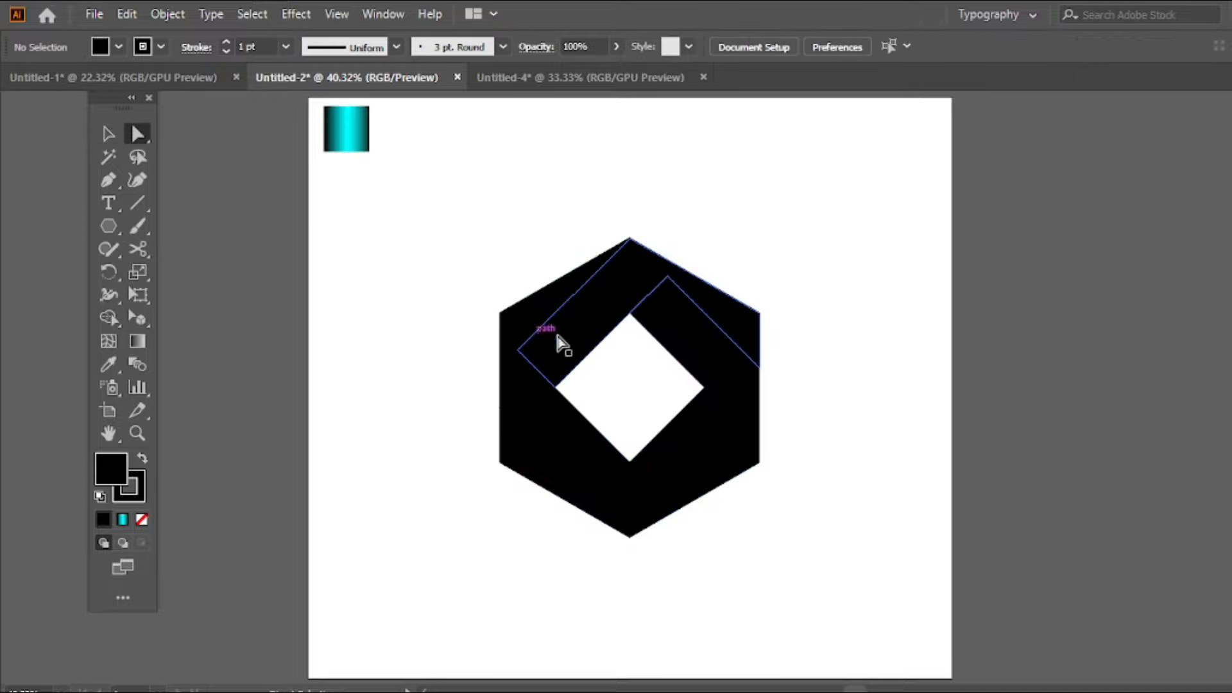
click(536, 349)
click(518, 350)
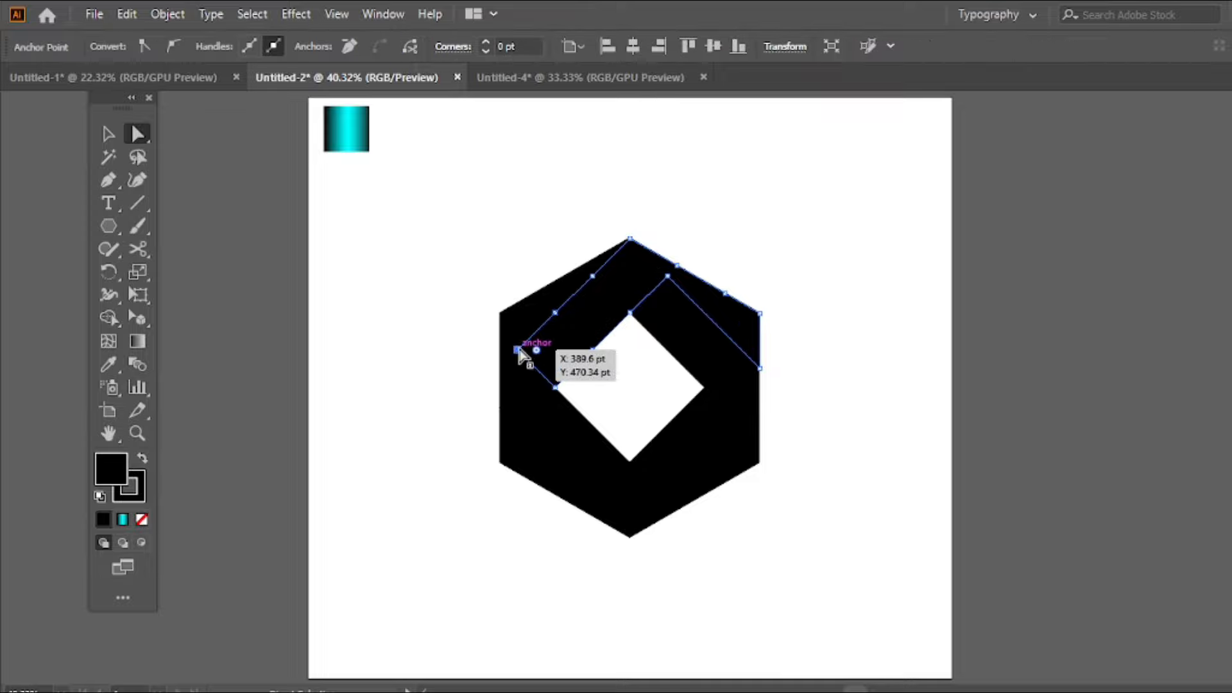
shift+click(584, 465)
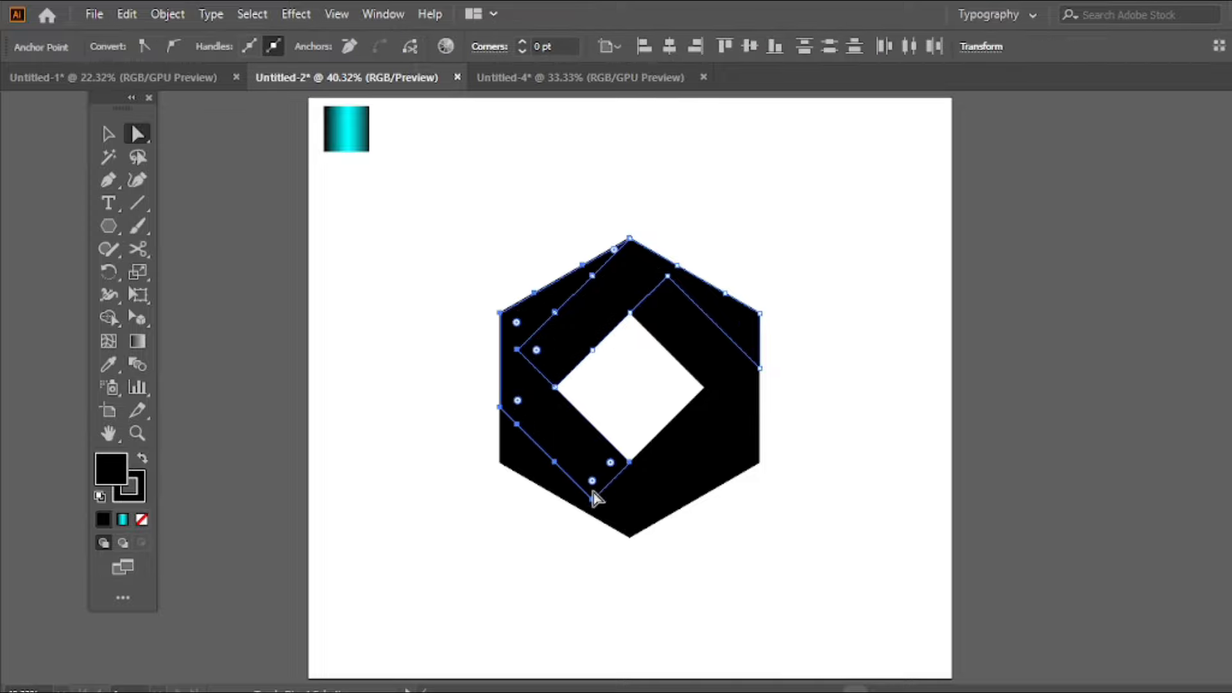
shift+click(591, 499)
shift+click(581, 458)
shift+click(581, 455)
shift+click(592, 499)
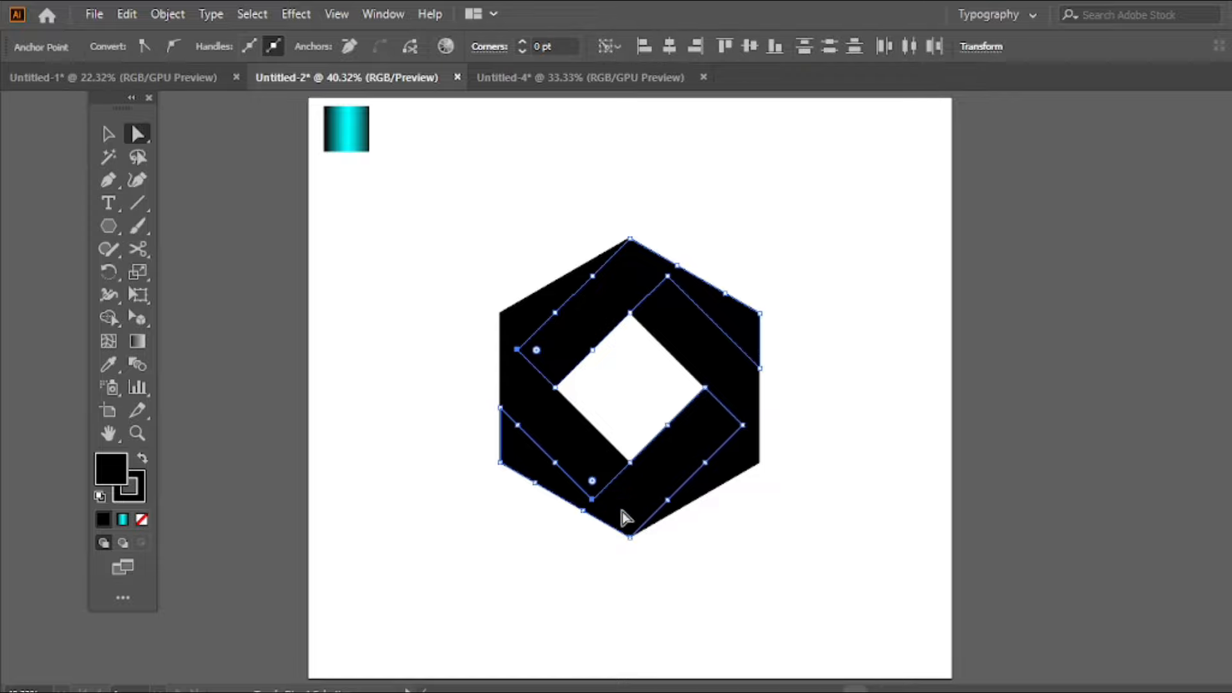
shift+click(742, 425)
shift+click(668, 276)
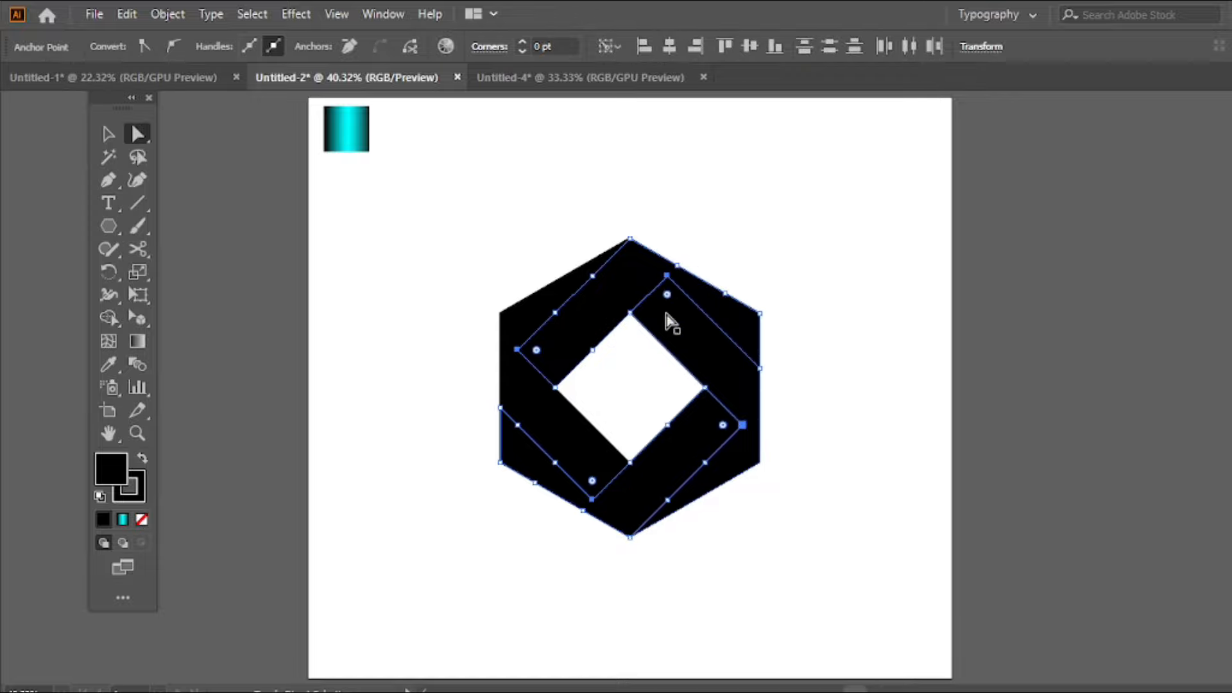
drag(666, 295, 669, 340)
key(v)
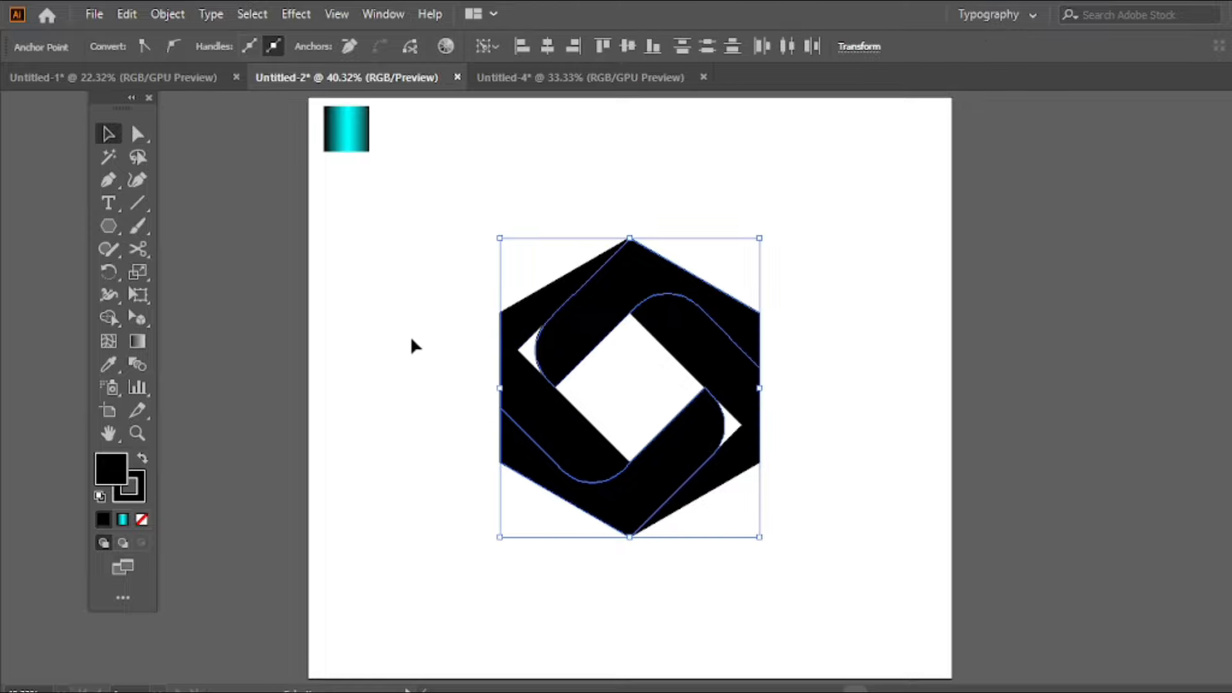
Select all four bands and merge the leftover slivers outside the rounded corners into the adjoining bands with the Shape Builder.
drag(410, 267, 779, 607)
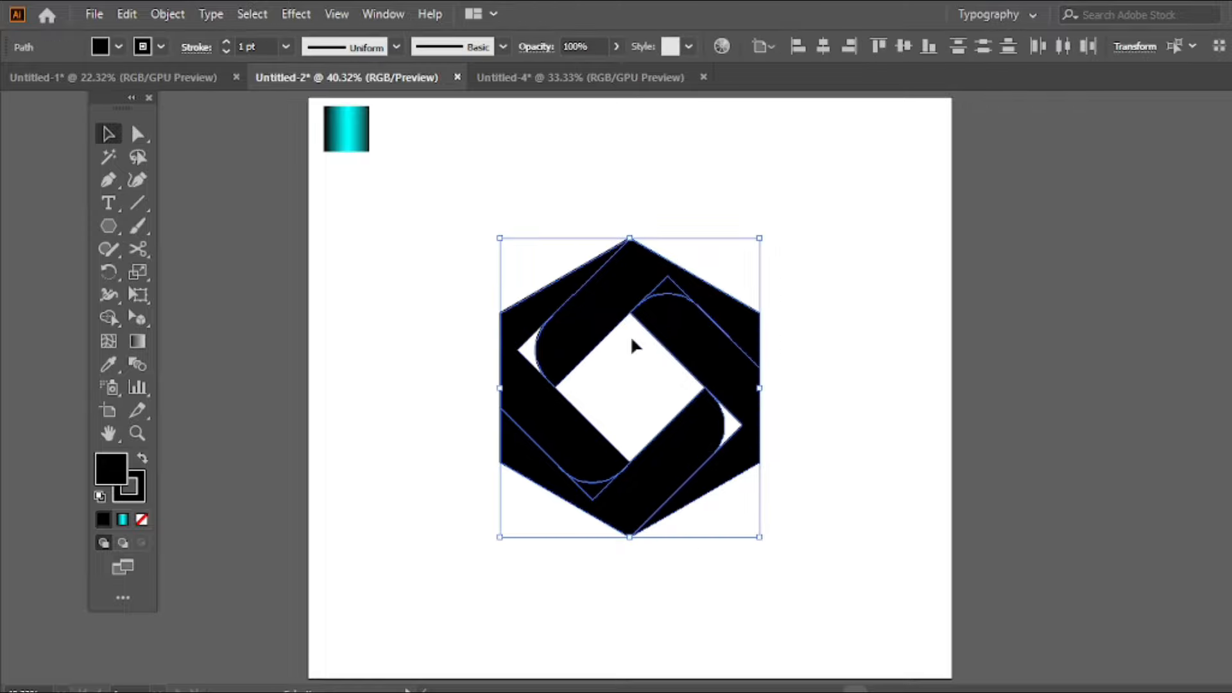
click(110, 315)
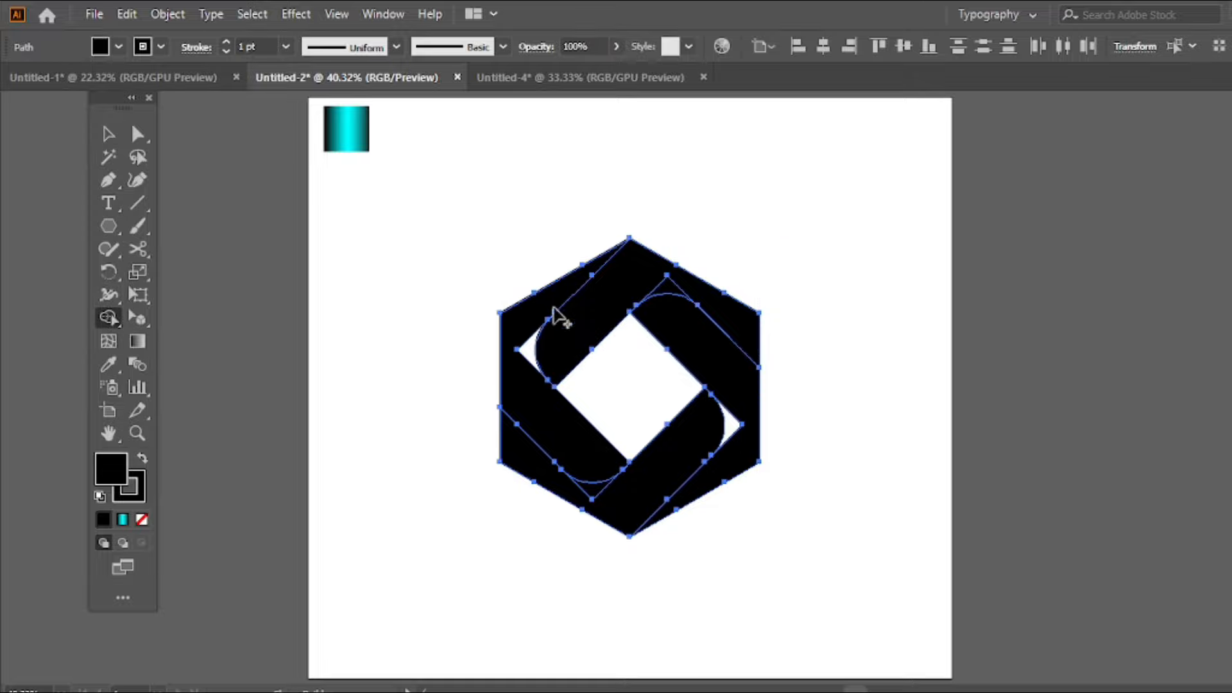
click(523, 351)
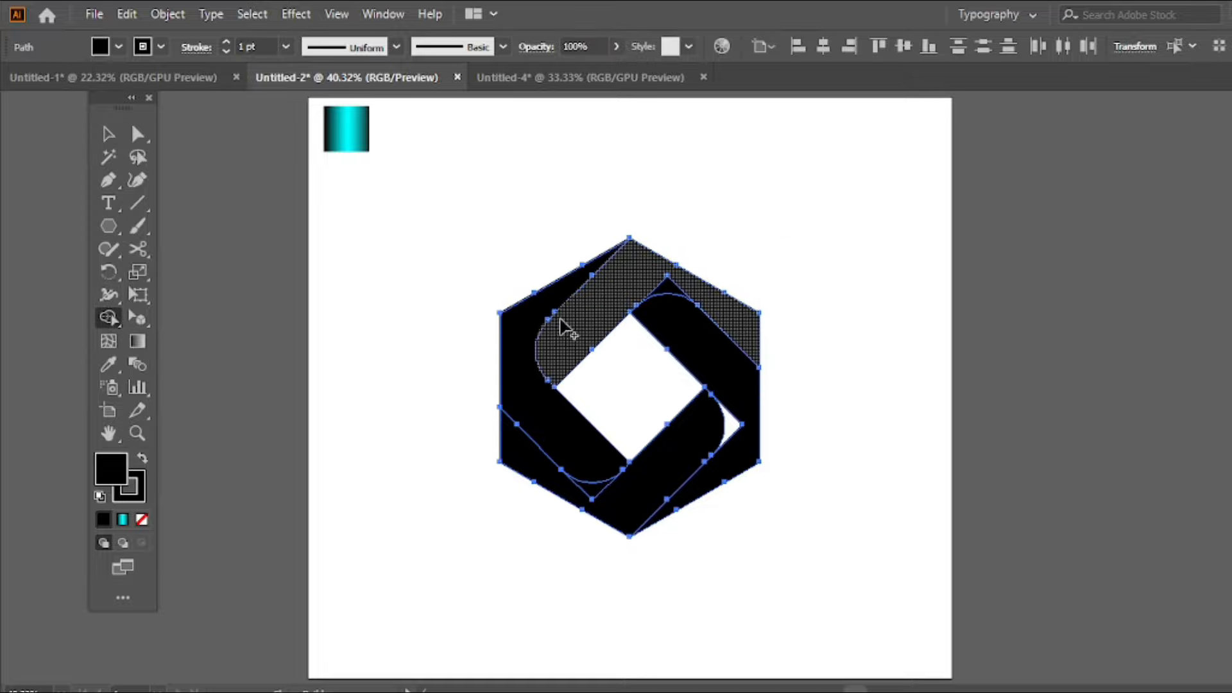
click(665, 297)
click(735, 426)
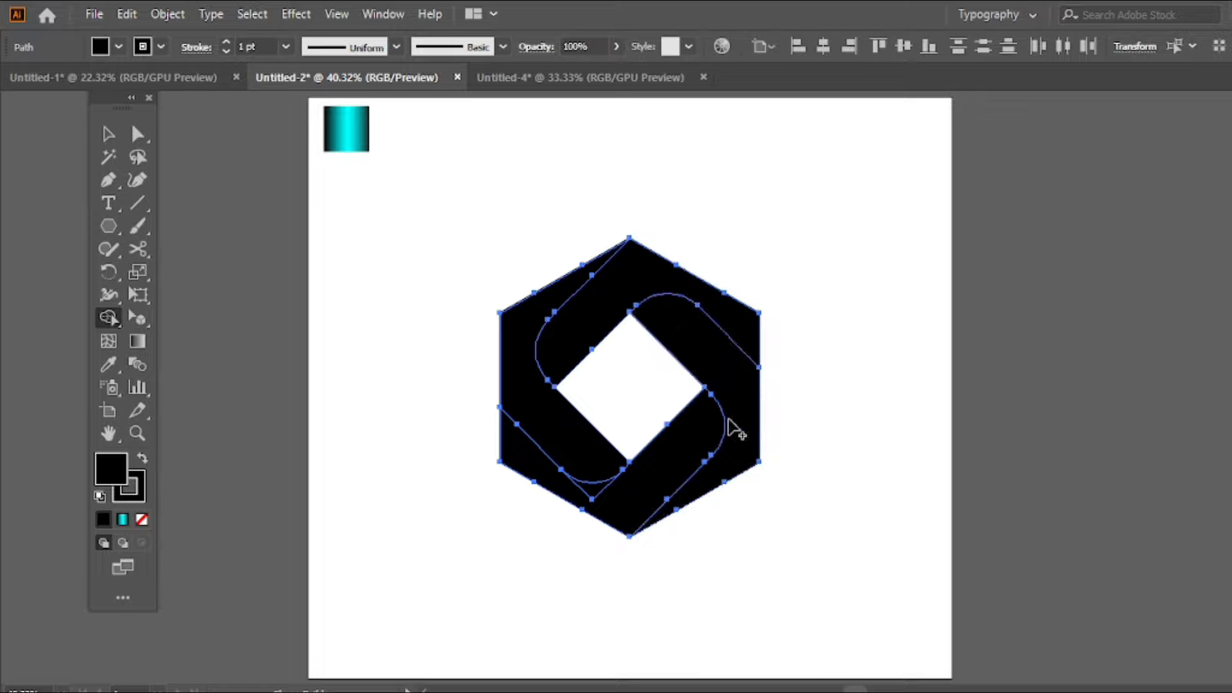
drag(638, 494, 594, 497)
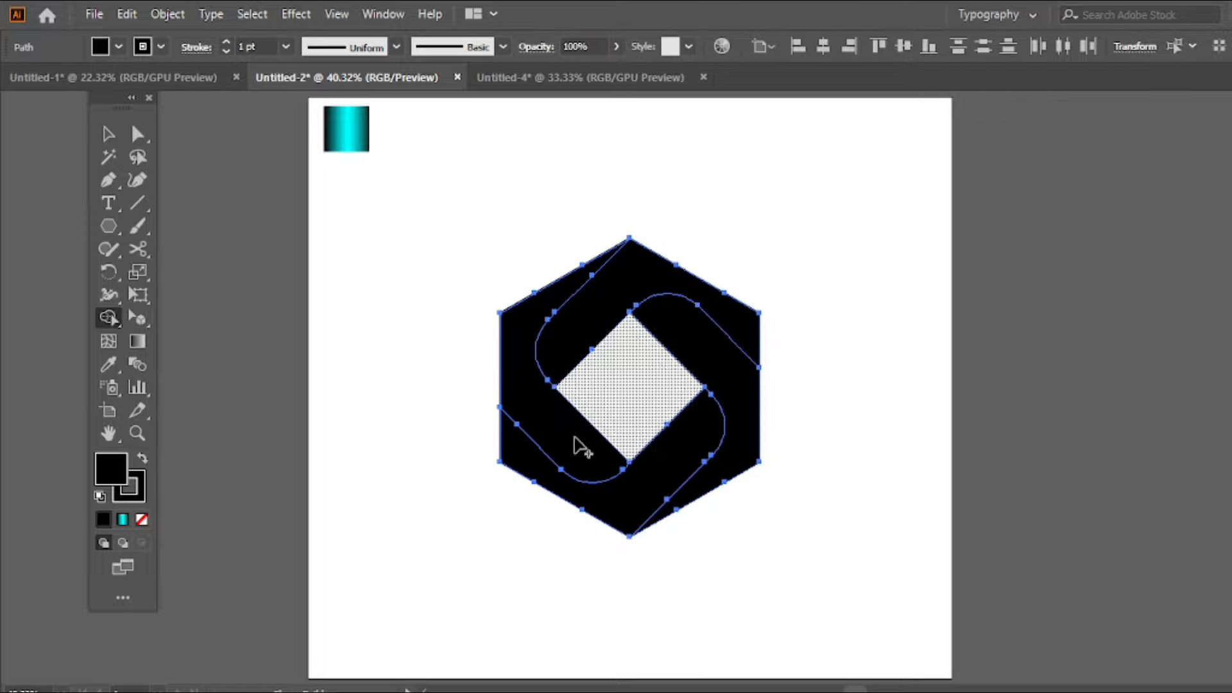
Select all four black bands, apply the cyan gradient square's appearance to them with the Eyedropper, and deselect them.
click(108, 135)
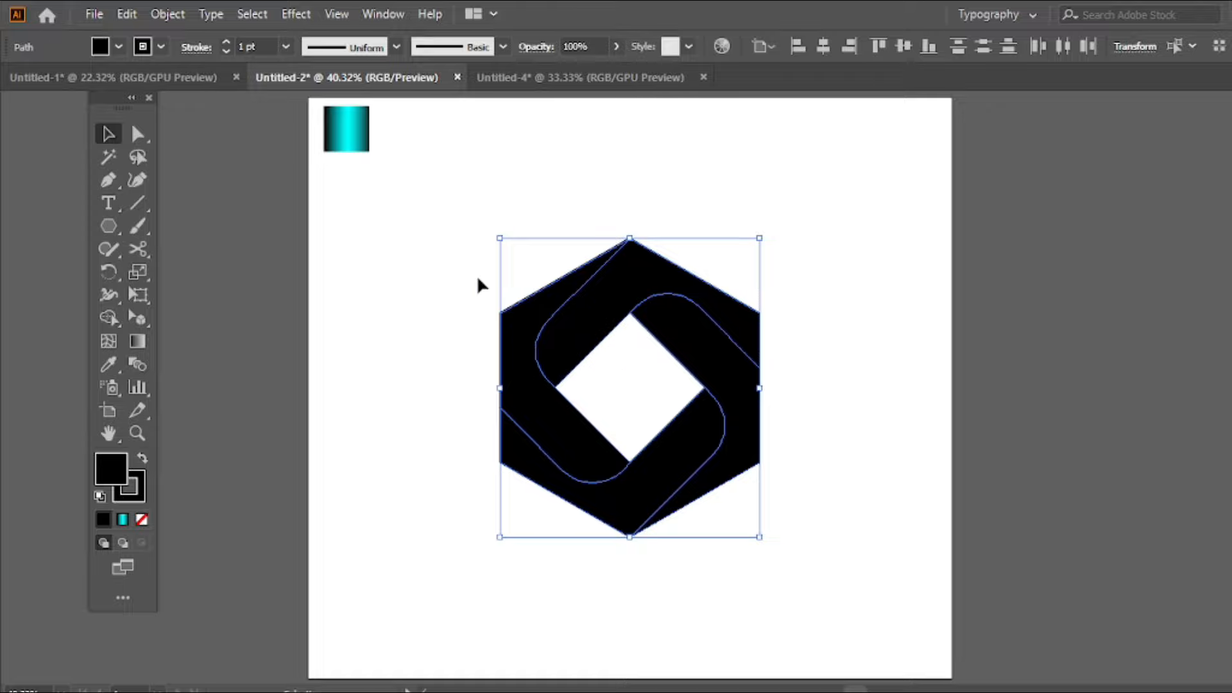
drag(474, 229, 689, 477)
drag(796, 553, 796, 554)
click(107, 319)
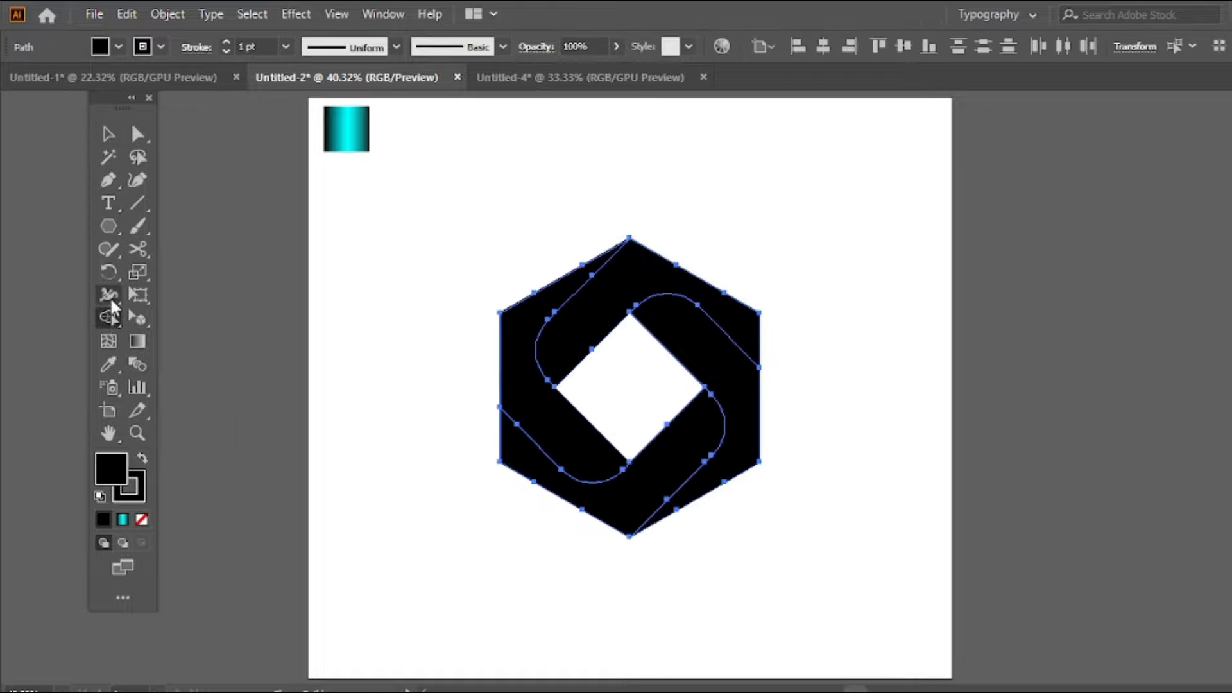
click(105, 364)
click(200, 363)
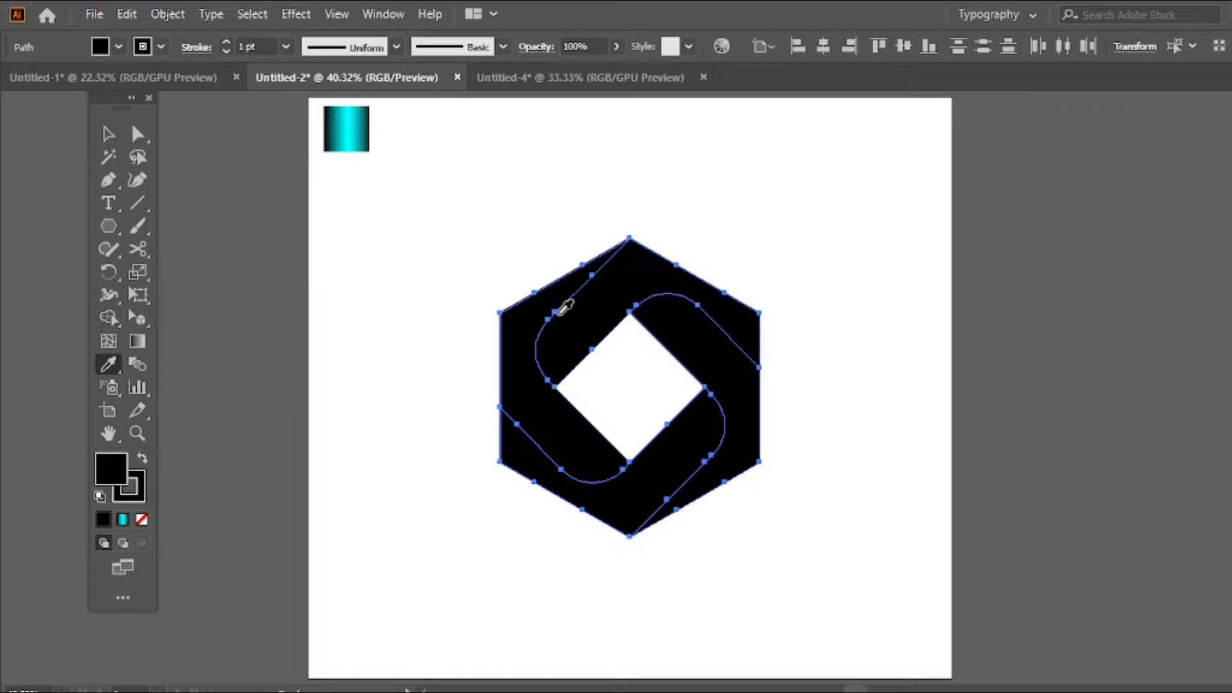
click(346, 131)
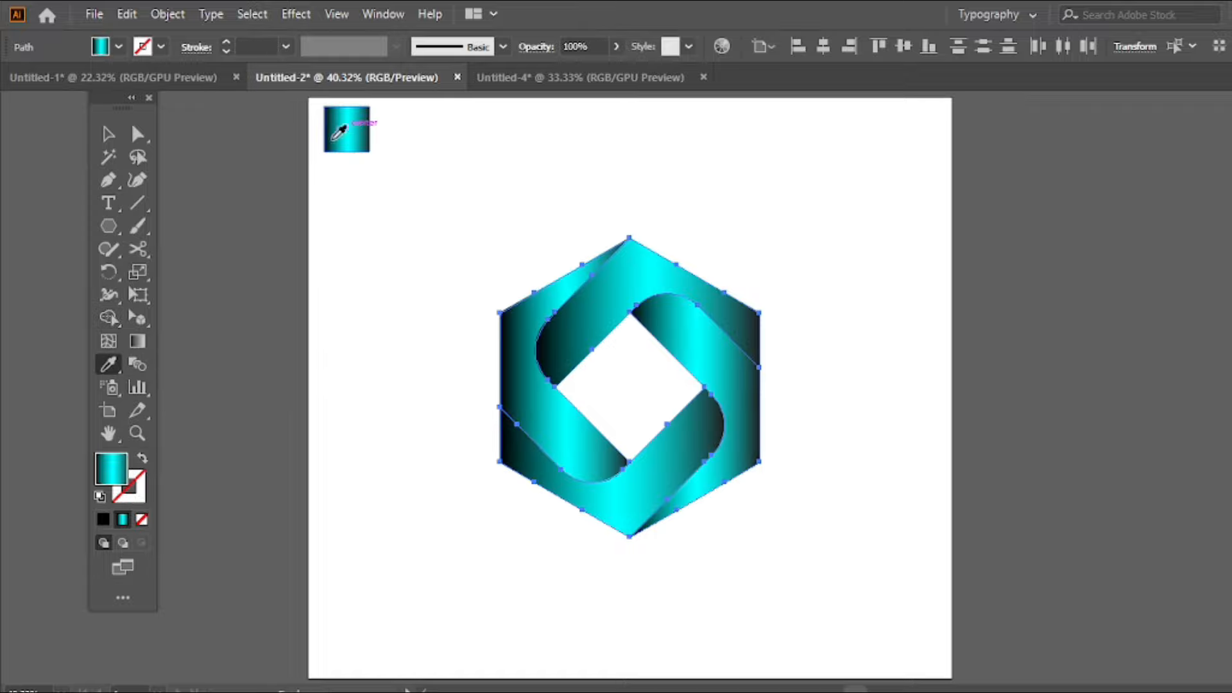
click(107, 134)
click(458, 287)
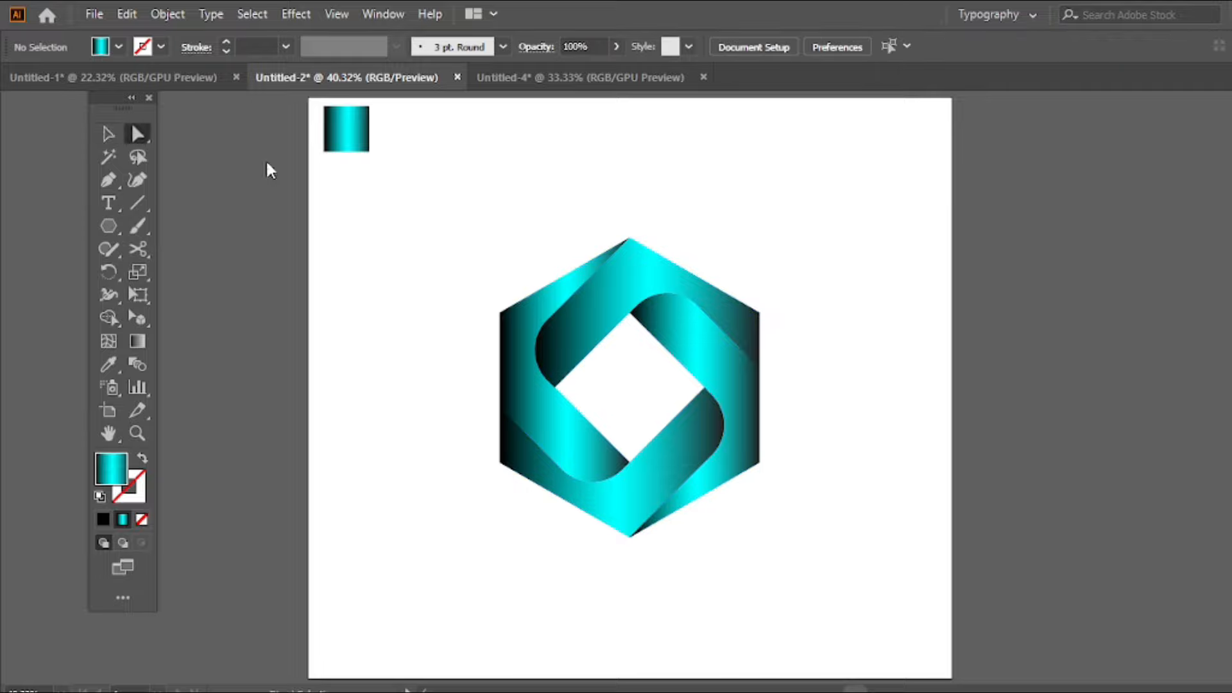
Redirect the gradients of the upper-right and left bands diagonally with the Gradient tool, darkening each band's rounded inner end.
click(577, 326)
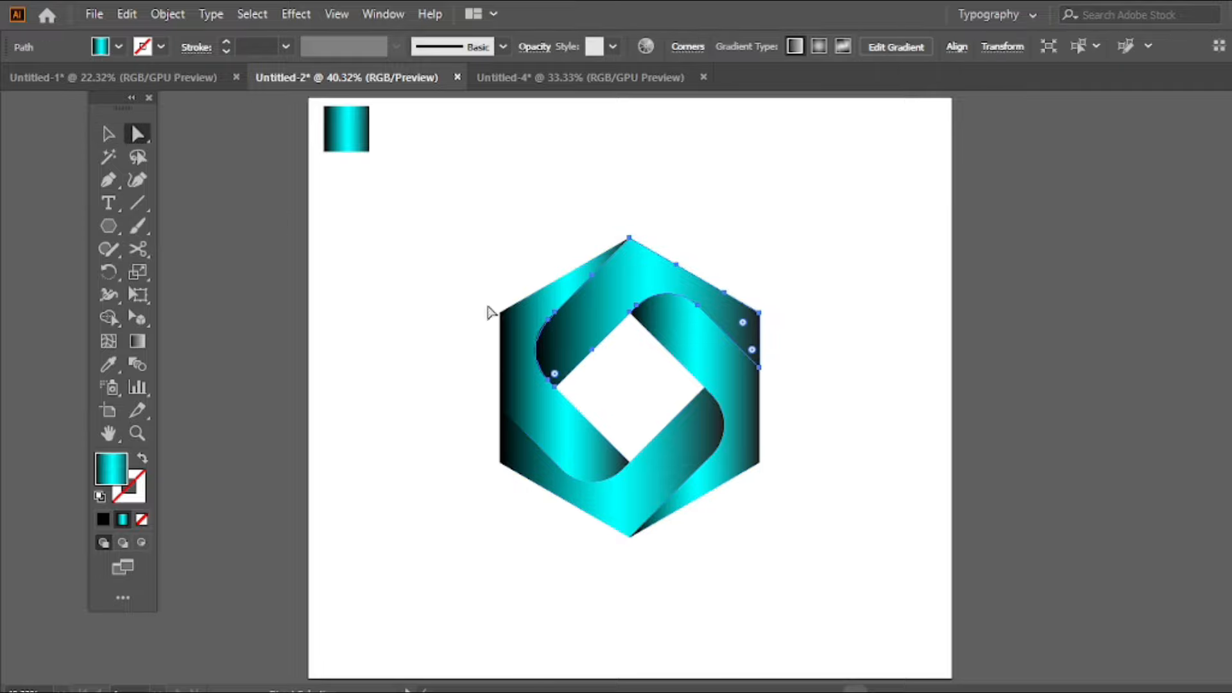
click(137, 341)
mouse_move(531, 389)
mouse_down()
mouse_move(729, 159)
mouse_move(779, 202)
mouse_up()
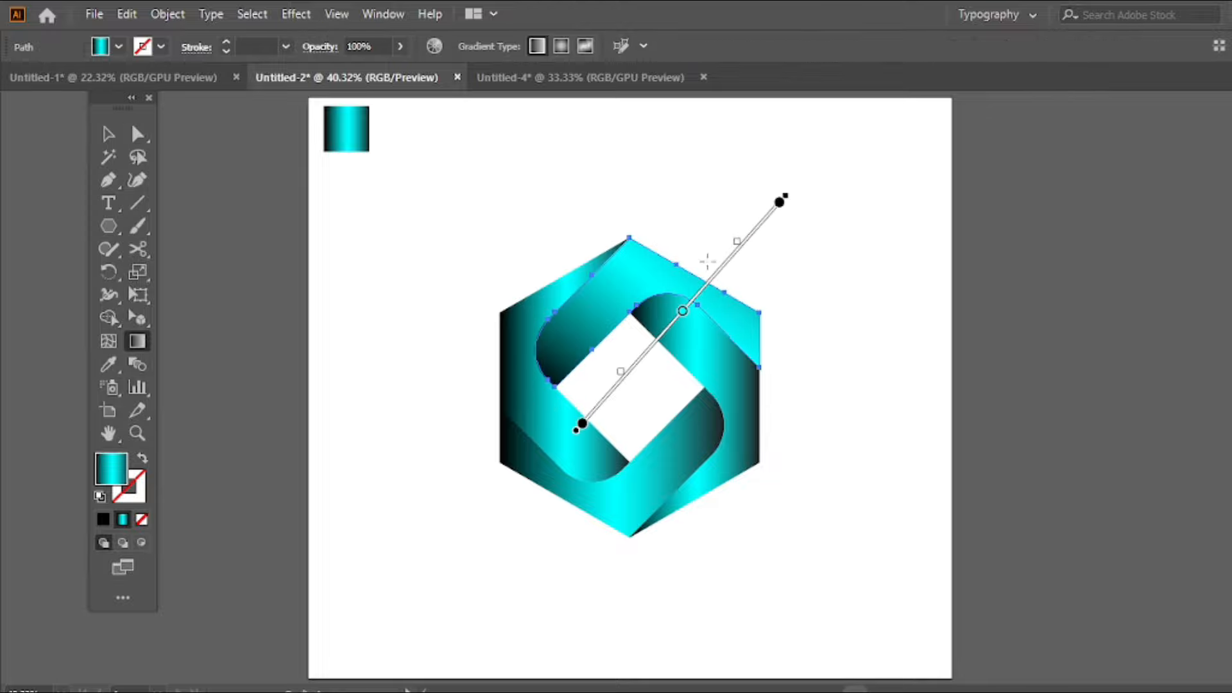
key(v)
click(549, 424)
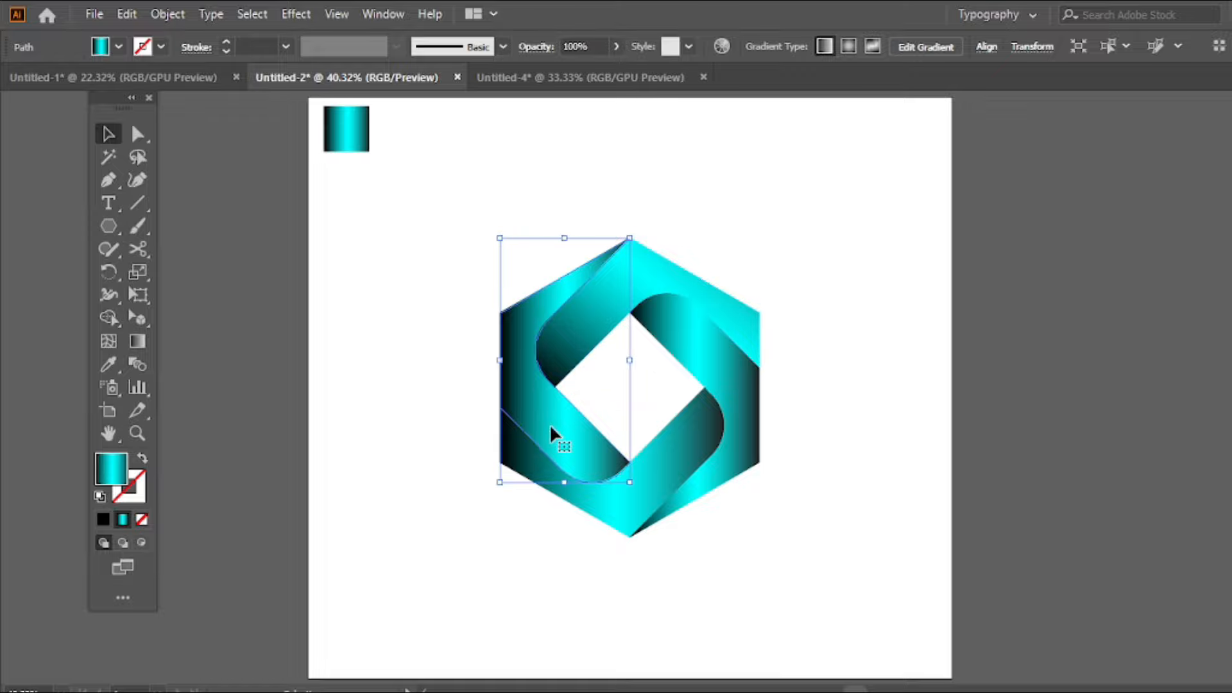
key(g)
mouse_move(616, 483)
mouse_down()
mouse_move(503, 353)
mouse_move(387, 264)
mouse_up()
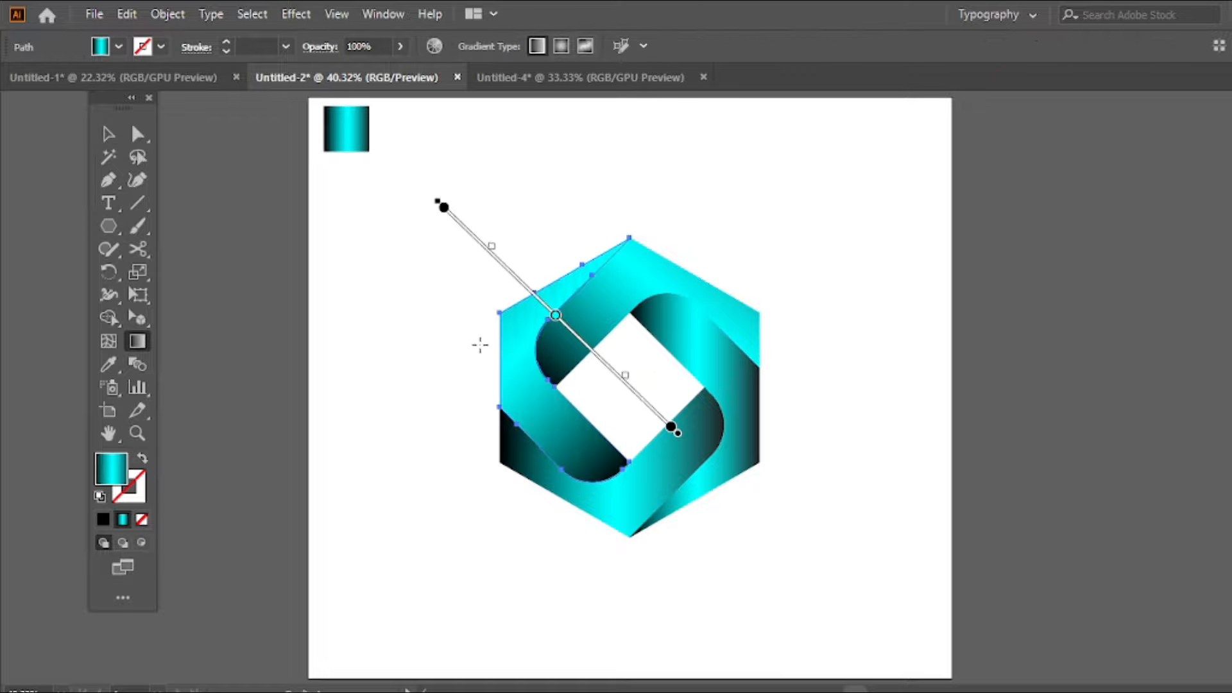
Redirect the gradients of the right and bottom bands diagonally with the Gradient tool, darkening each band's rounded inner end.
key(v)
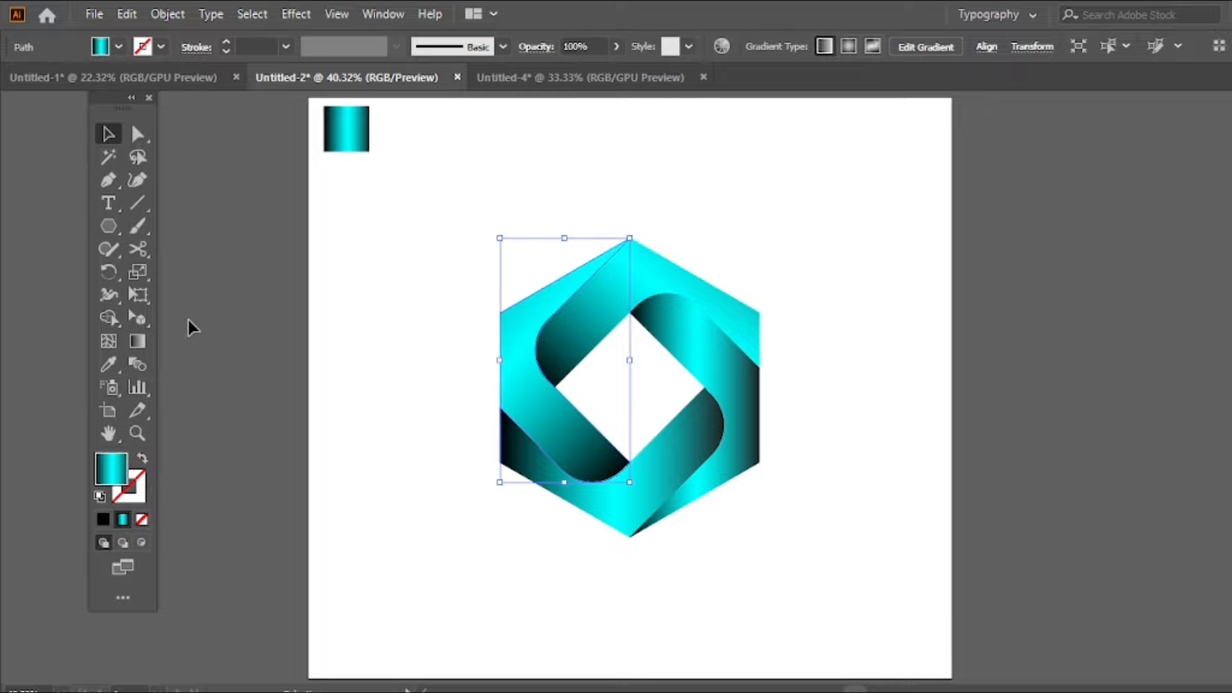
click(714, 344)
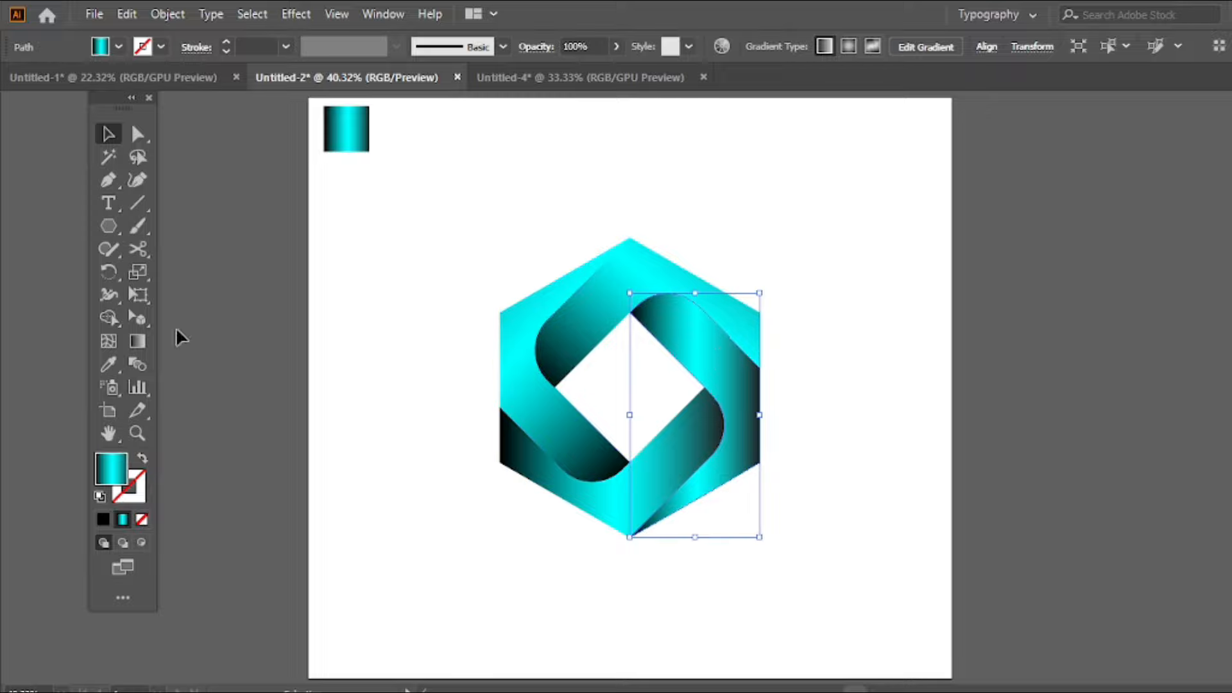
click(144, 340)
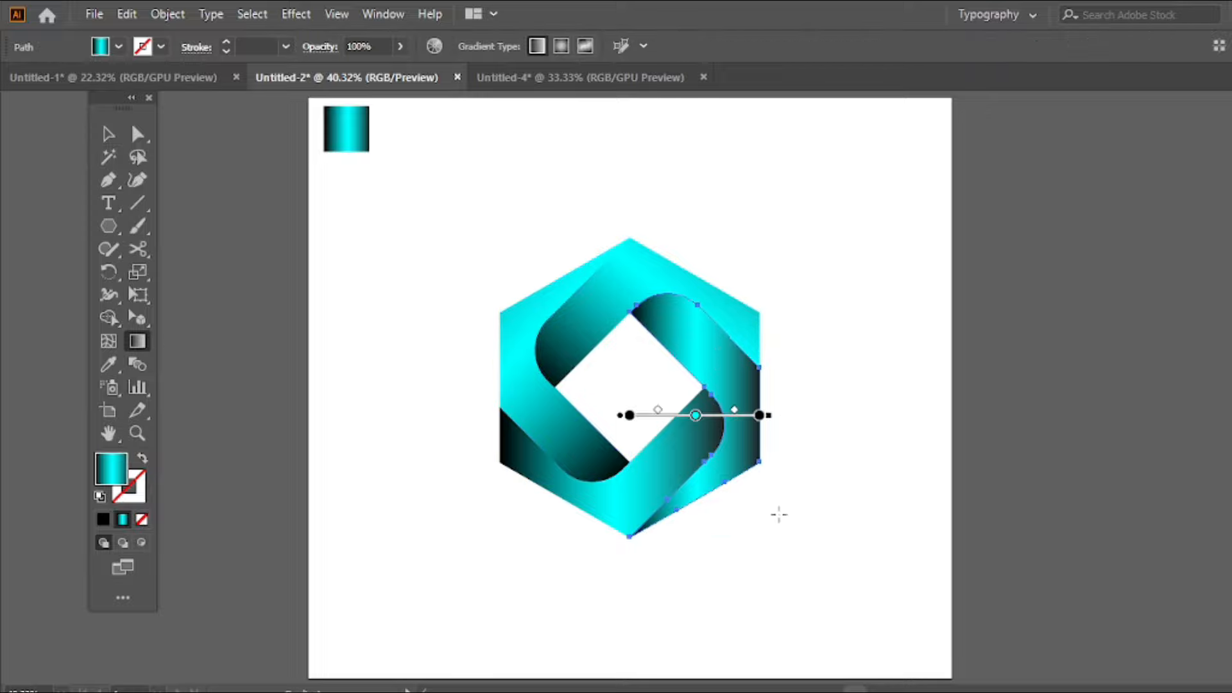
mouse_move(646, 290)
mouse_down()
mouse_move(825, 404)
mouse_move(825, 489)
mouse_move(850, 522)
mouse_move(824, 511)
mouse_up()
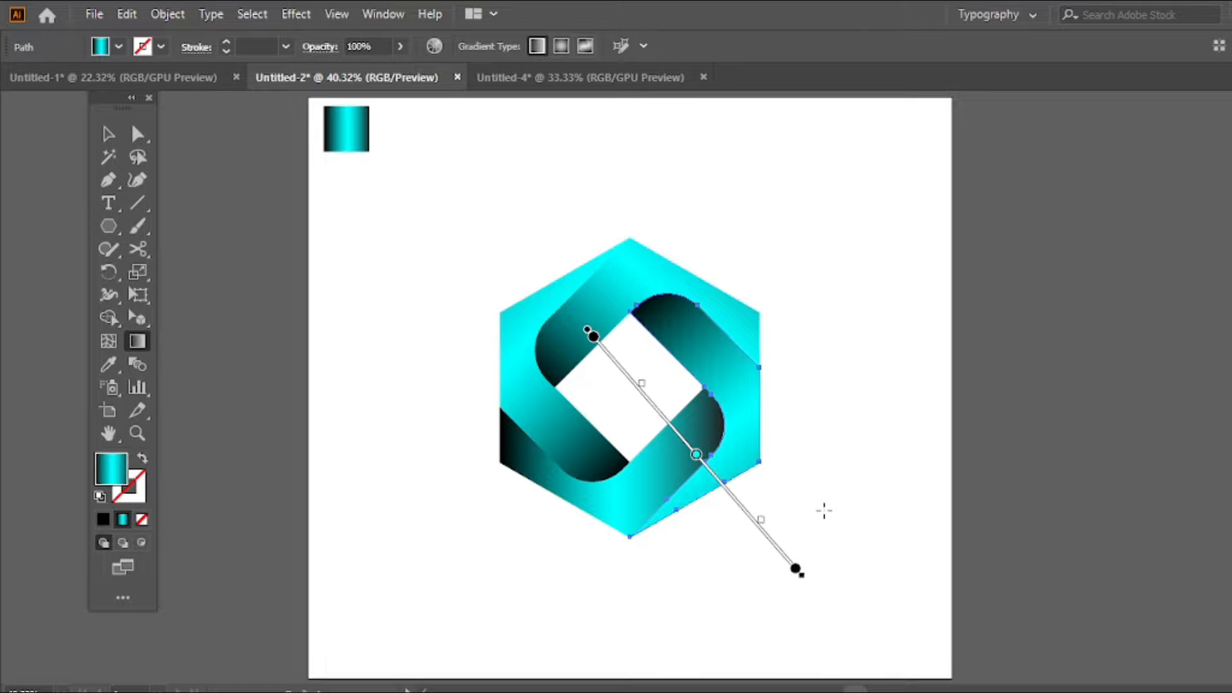
ctrl+click(648, 479)
mouse_move(718, 414)
mouse_down()
mouse_move(710, 406)
mouse_move(549, 550)
mouse_move(530, 584)
mouse_up()
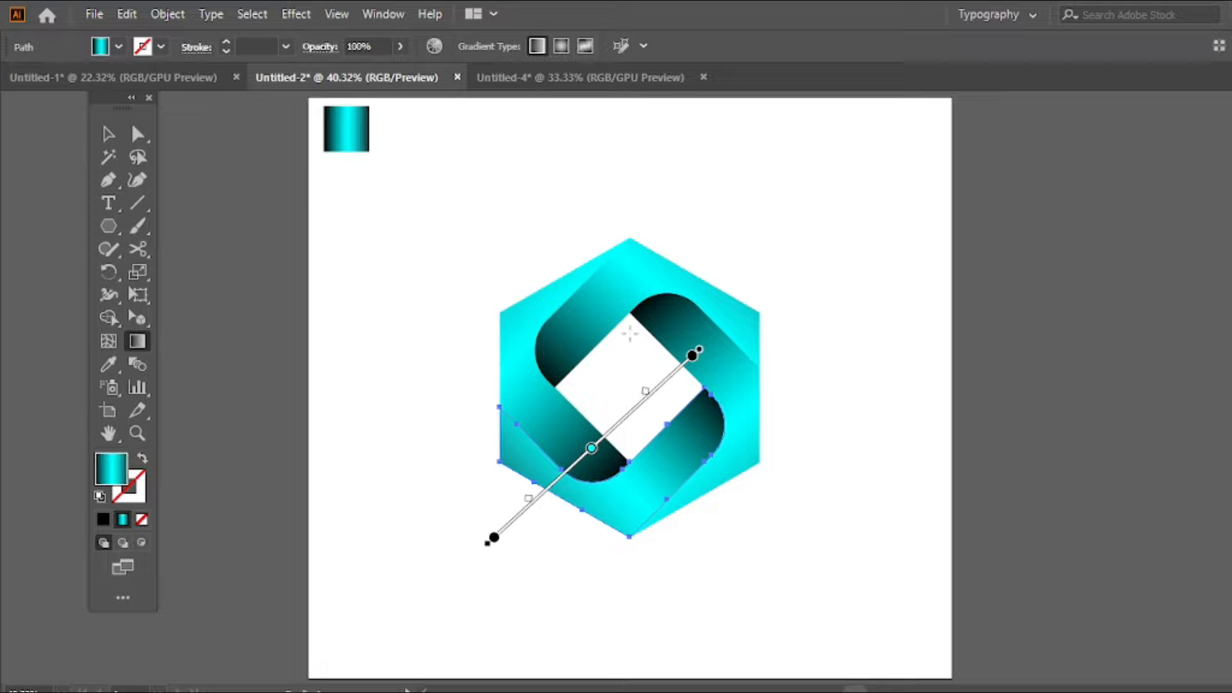
Select all four gradient bands together and scale them down proportionally about their common centre.
key(v)
drag(632, 392, 490, 514)
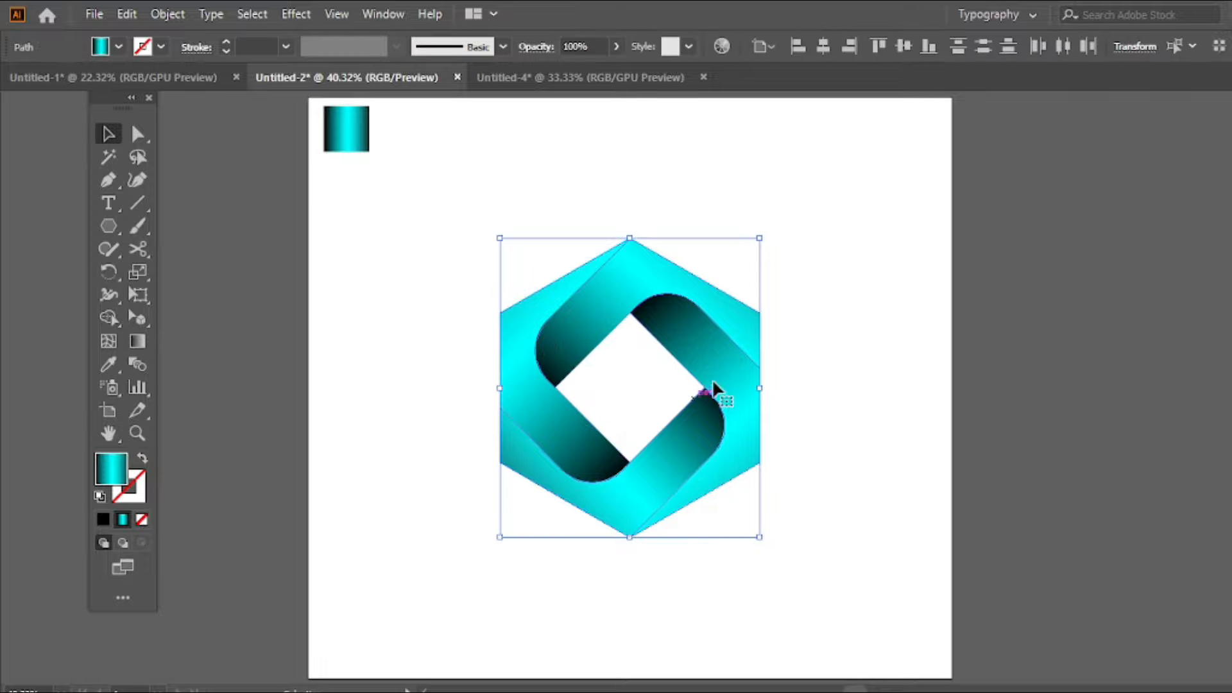
drag(760, 387, 729, 388)
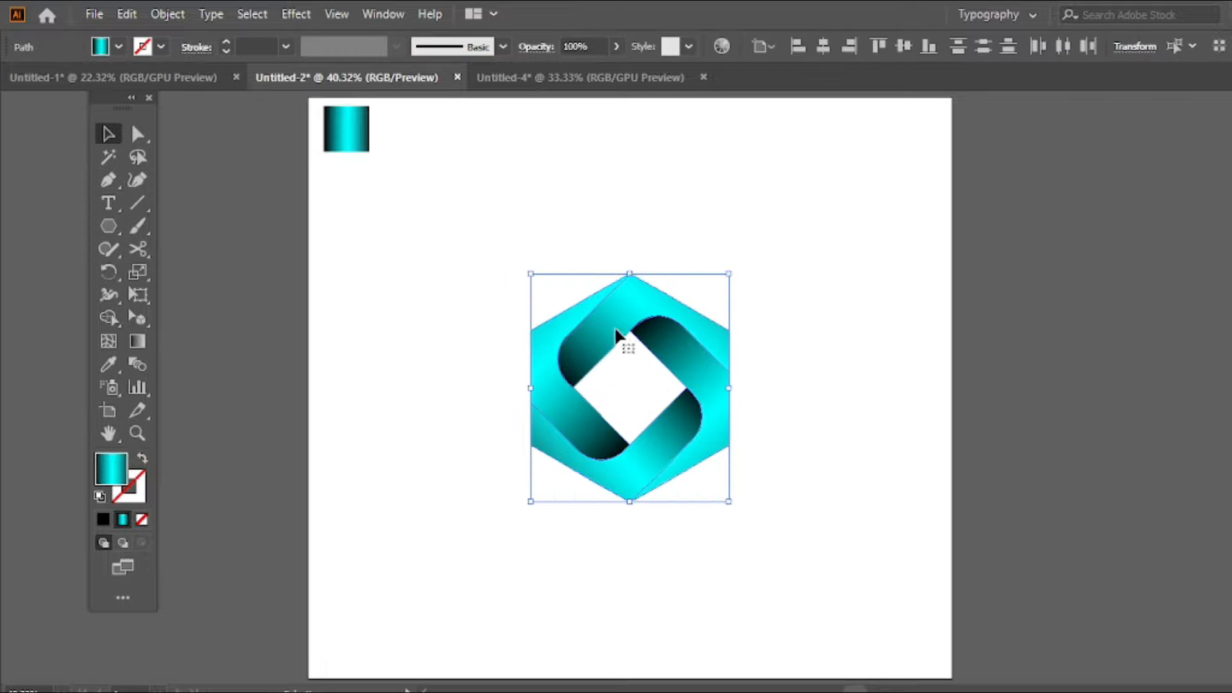
Group the four selected bands and enlarge the group slightly in proportion about its centre.
right_click(488, 188)
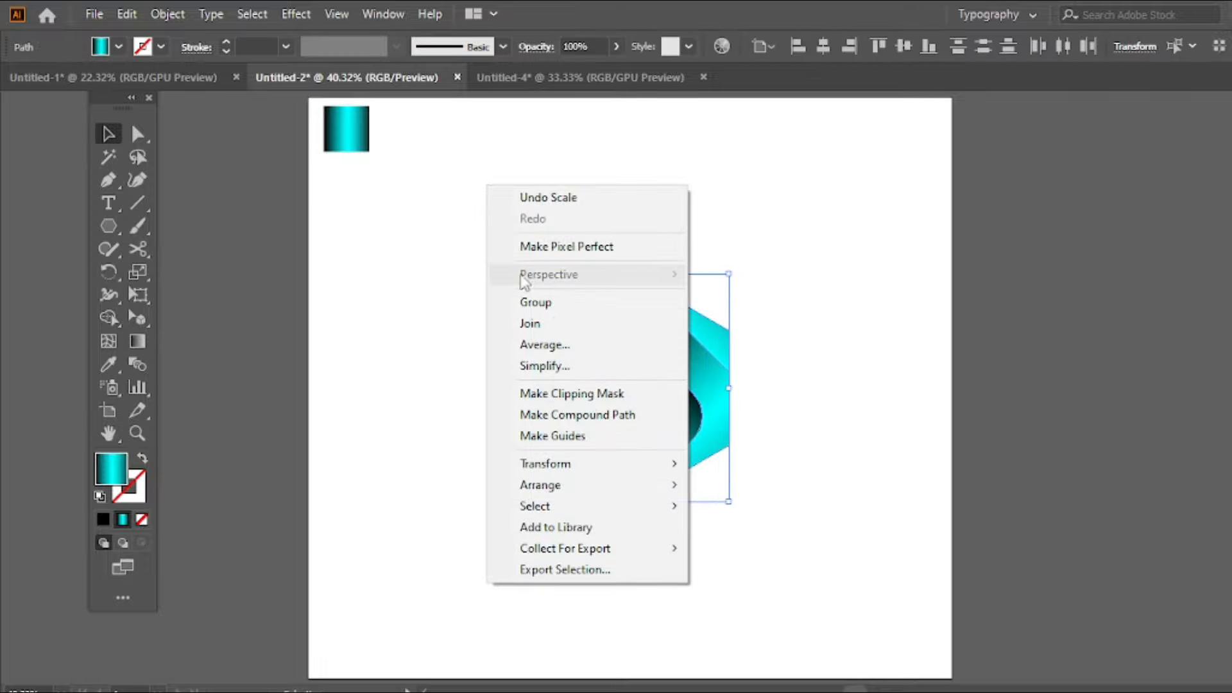
click(559, 308)
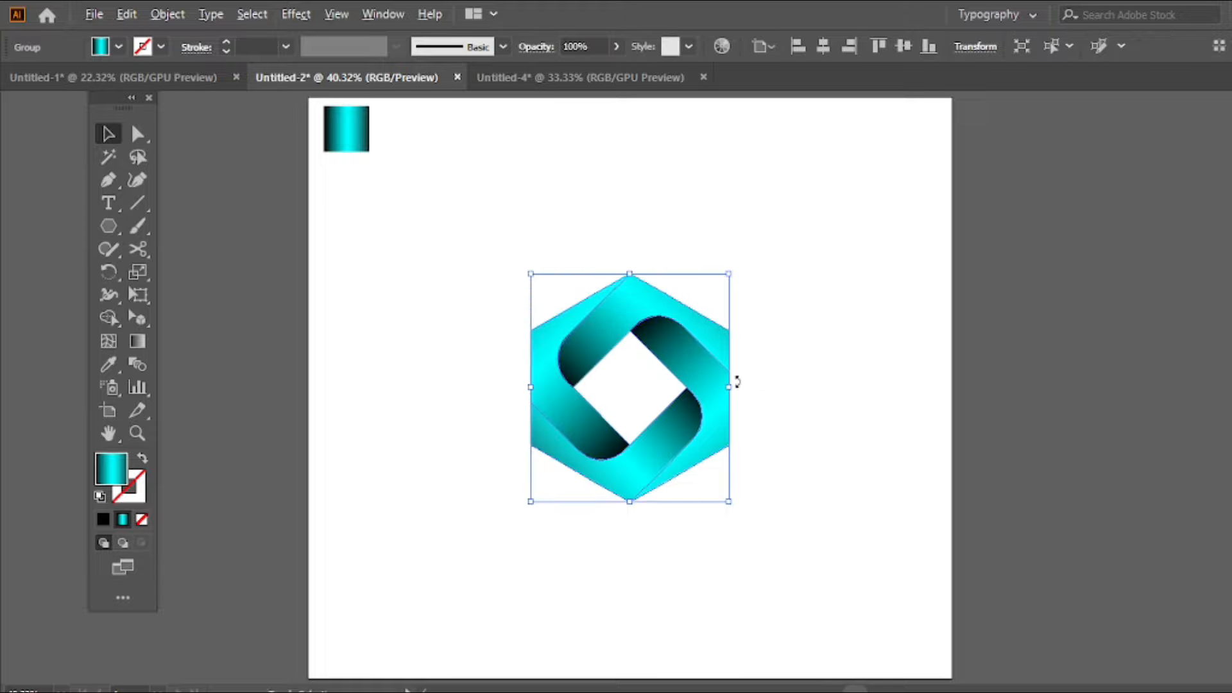
drag(728, 387, 739, 387)
click(725, 285)
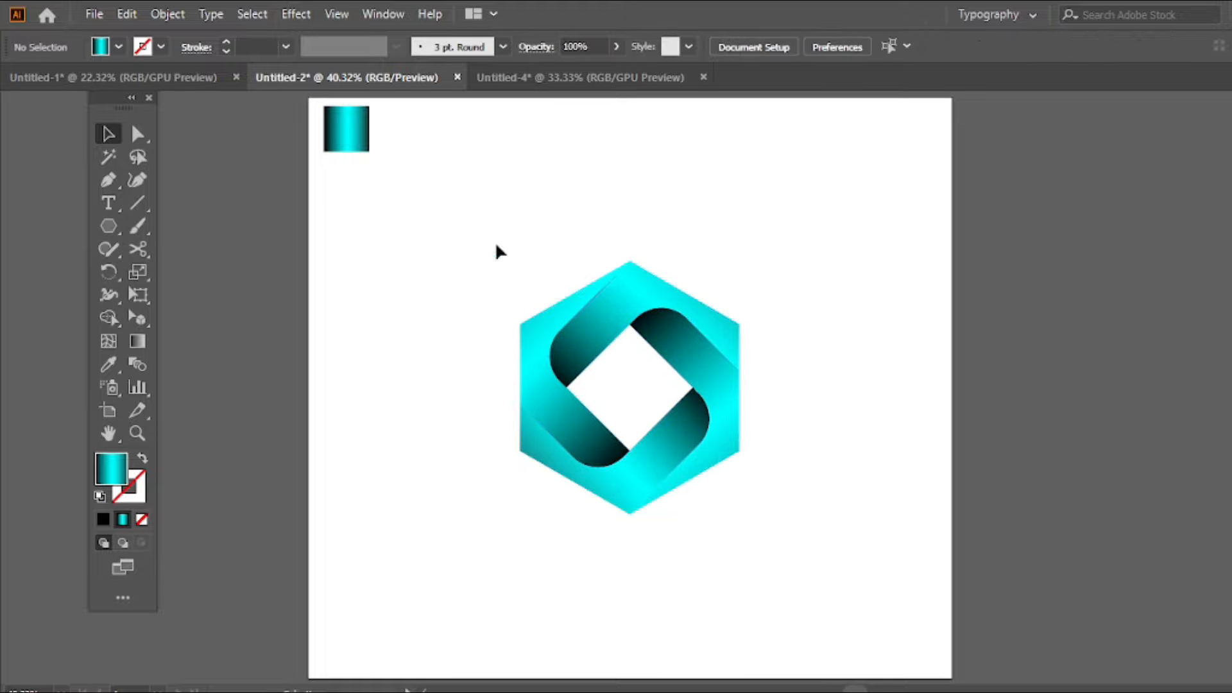
Try rotating the grouped logo by 90 degrees about its centre, and undo the rotation.
click(689, 311)
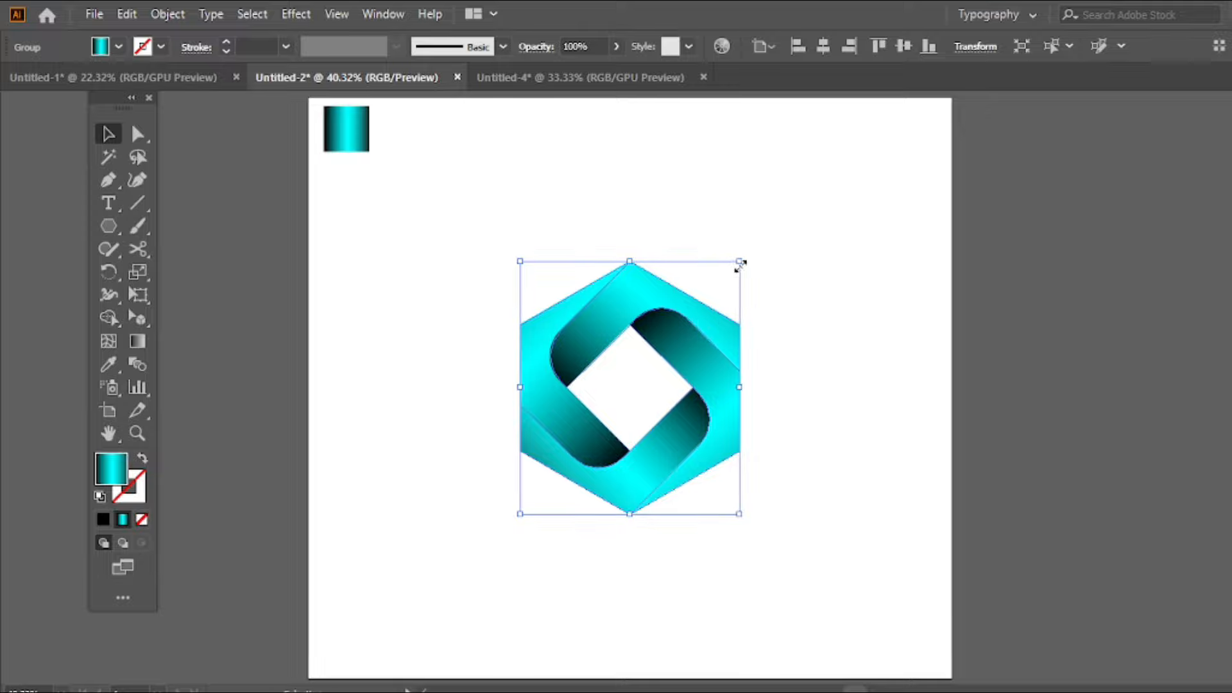
drag(757, 277, 769, 460)
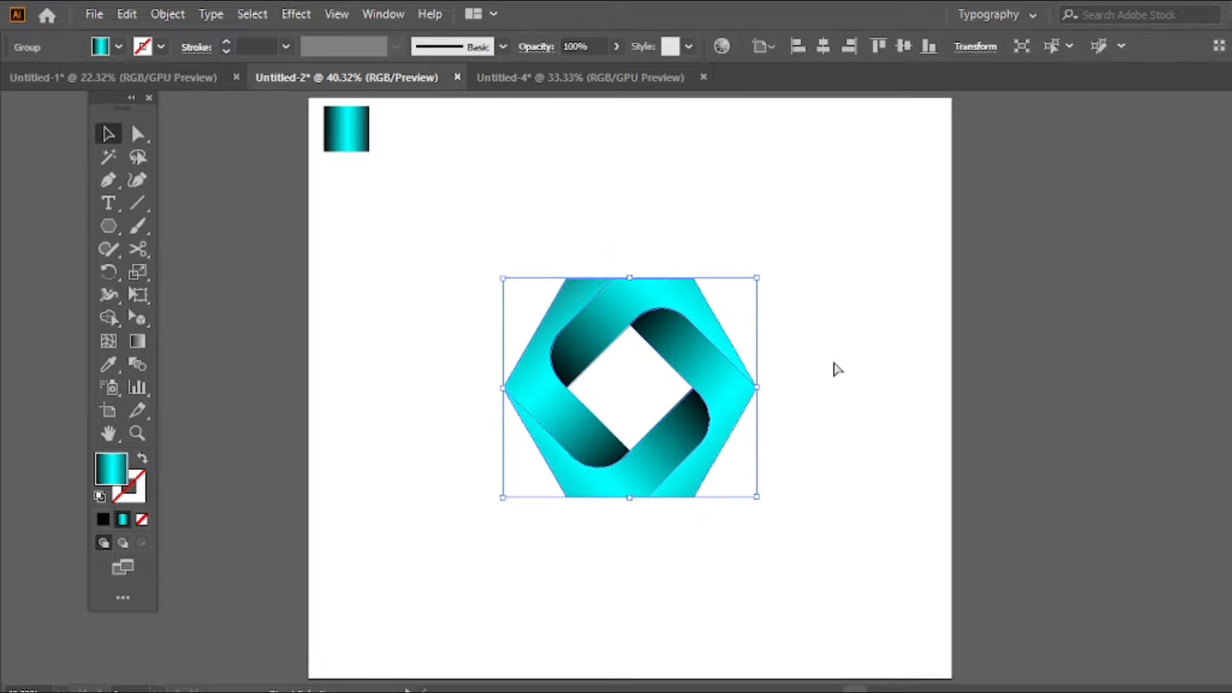
key(ctrl+z)
click(549, 179)
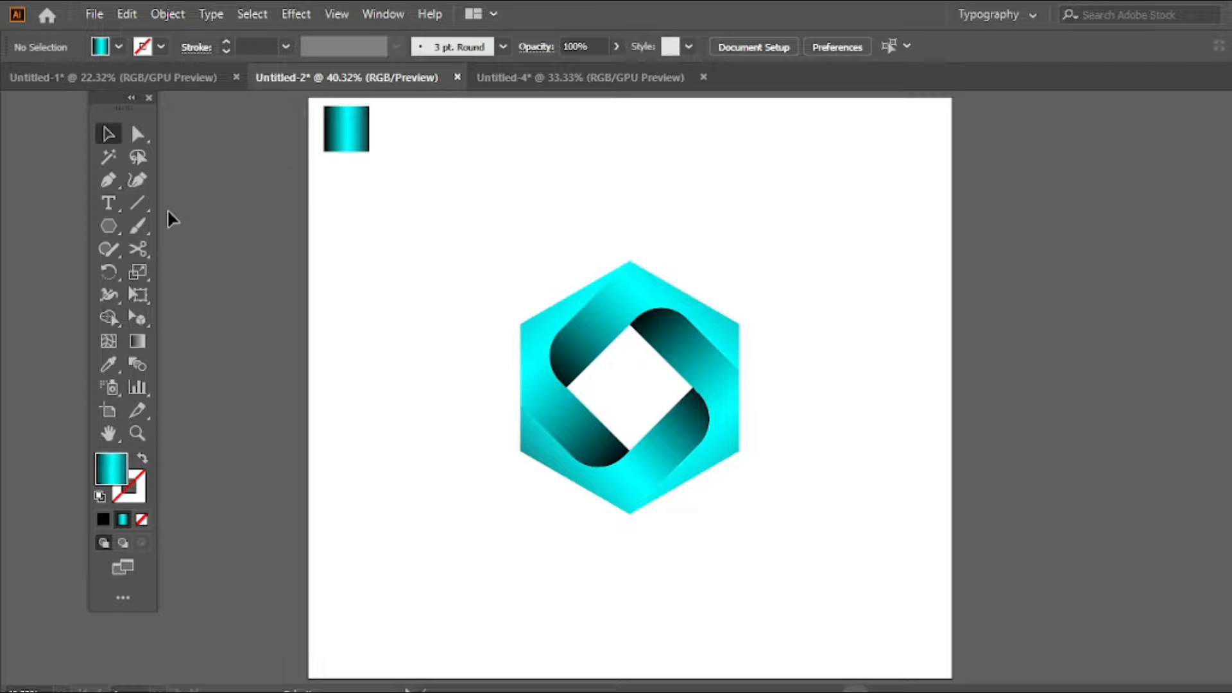
Select the logo group again, scale it up a little more in proportion about its centre, and deselect it.
drag(105, 223, 185, 268)
click(107, 133)
click(558, 337)
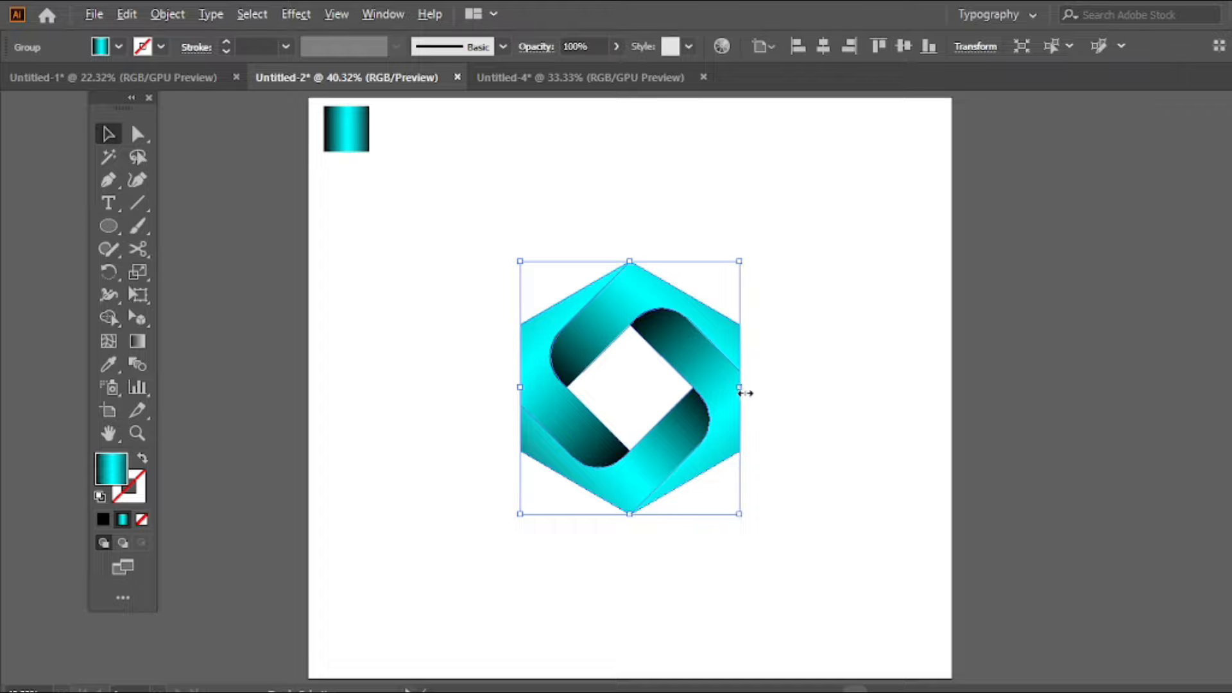
drag(744, 392, 748, 387)
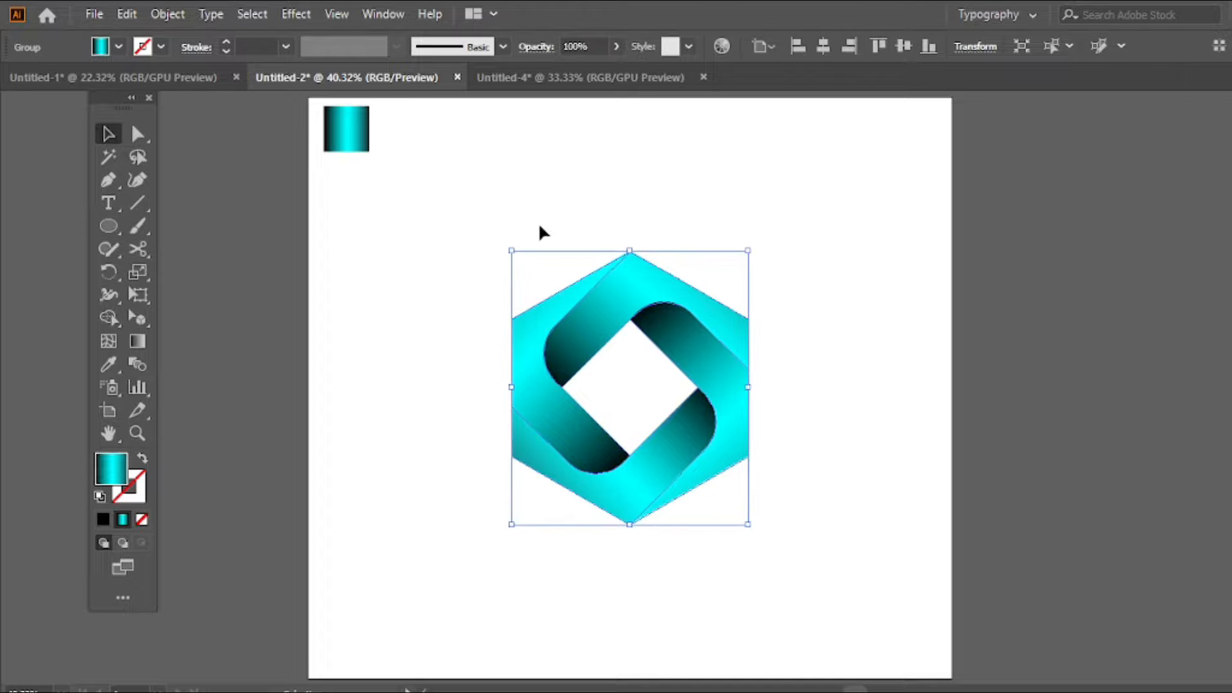
click(417, 233)
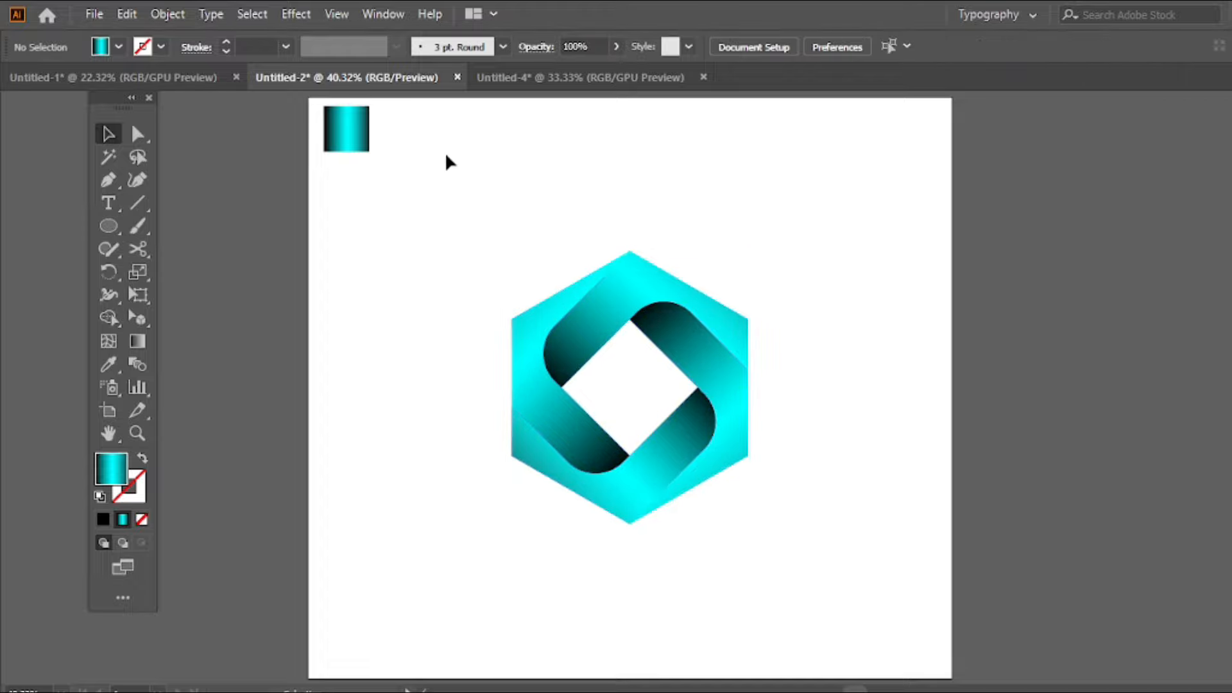